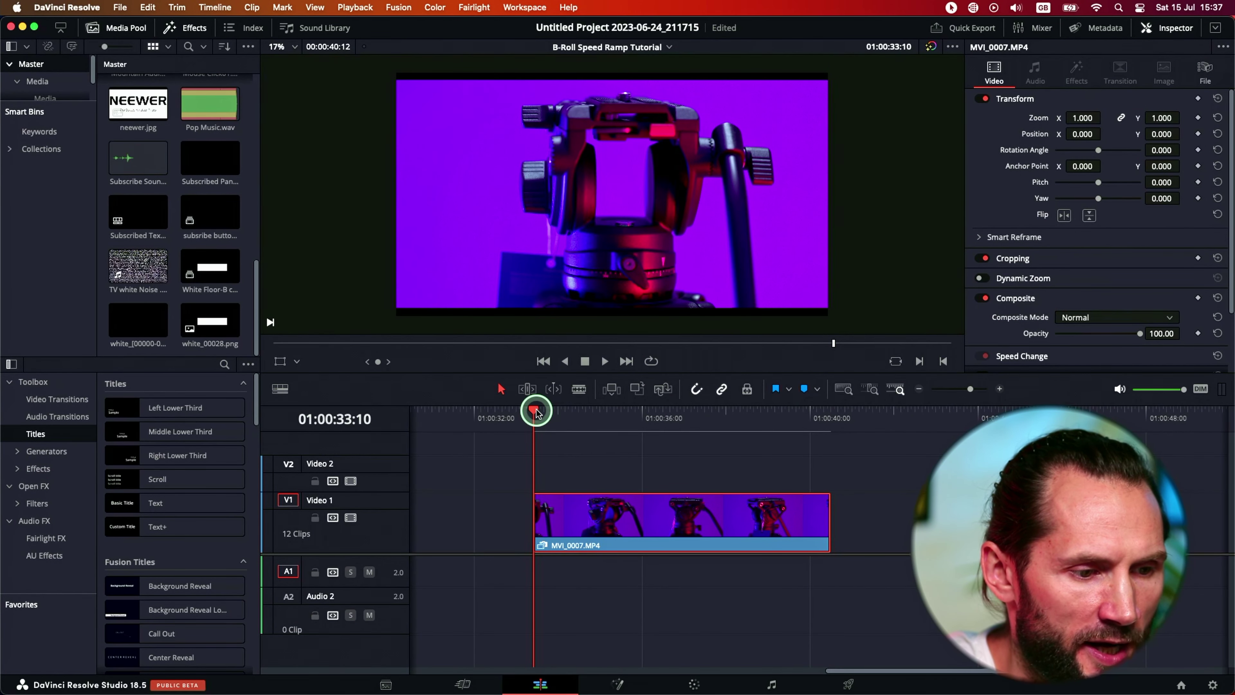
# - Scrub through MVI_0007.MP4 and return to its start at 01:00:33:10
pyautogui.moveTo(535, 412); pyautogui.dragTo(655, 419)
pyautogui.click(649, 529)
pyautogui.moveTo(533, 419); pyautogui.dragTo(705, 419)
pyautogui.click(589, 460)
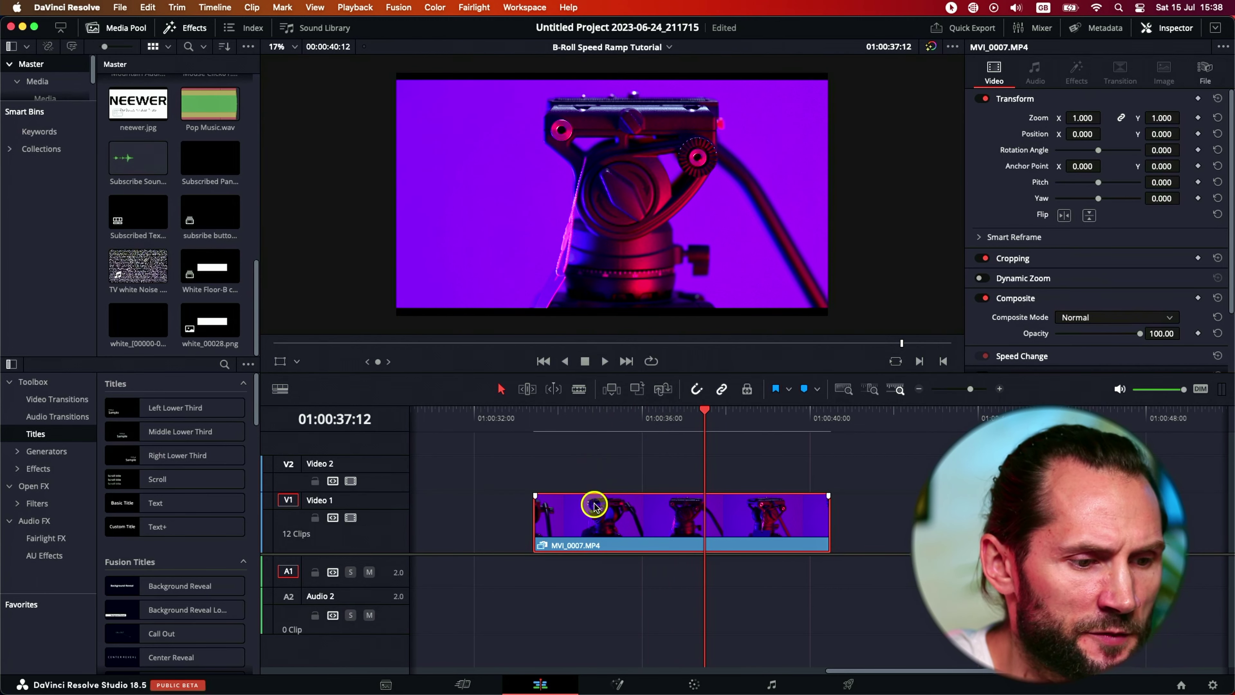
pyautogui.moveTo(695, 419); pyautogui.dragTo(535, 427)
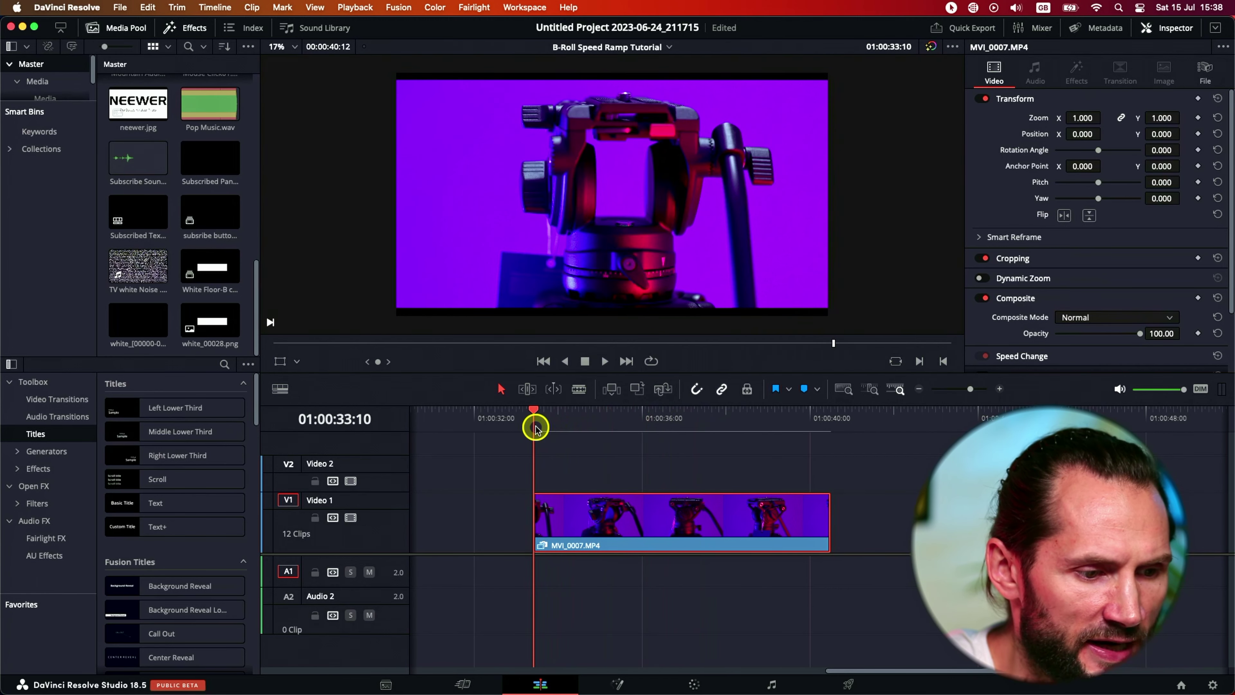
# - Show the clip's retime controls and add a speed point at 01:00:34:21
pyautogui.rightClick(602, 519)
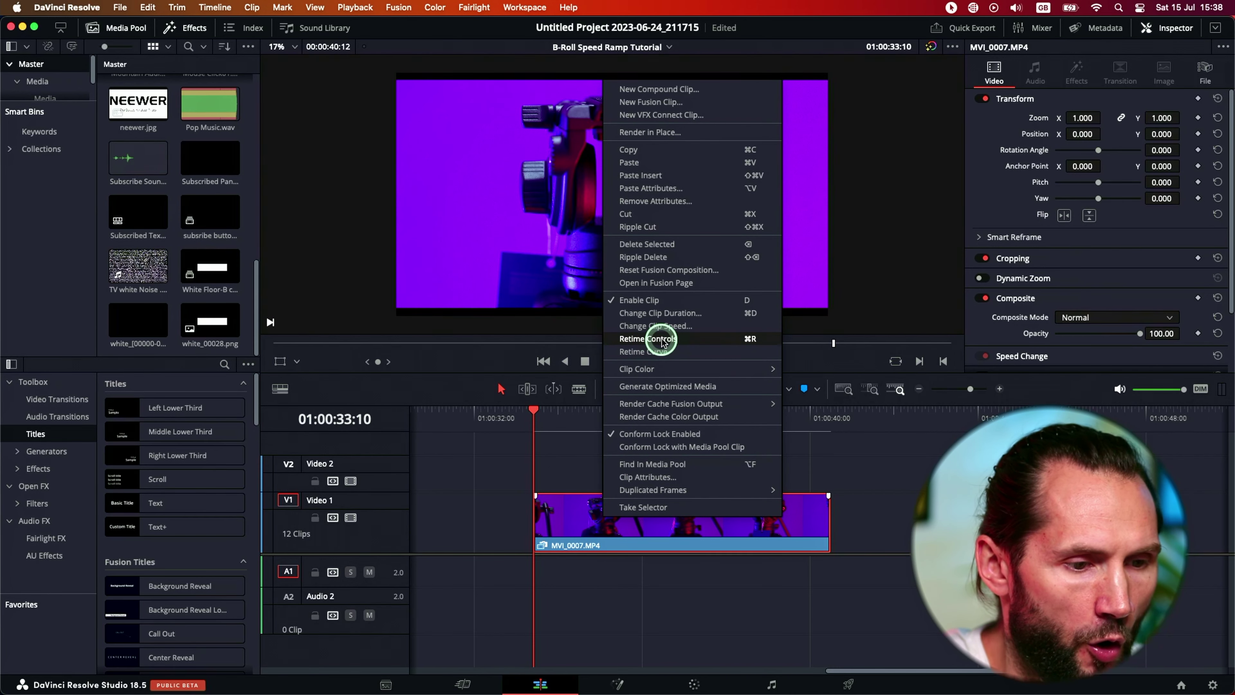
pyautogui.click(752, 343)
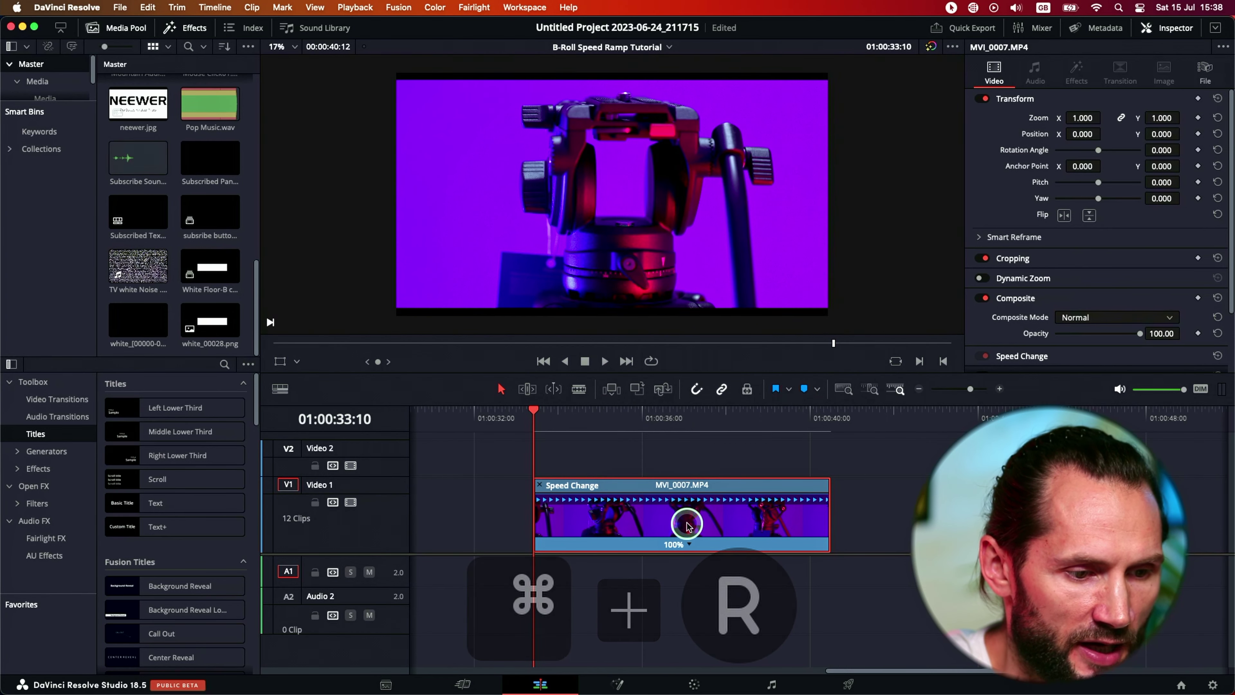
pyautogui.moveTo(542, 414); pyautogui.dragTo(581, 422)
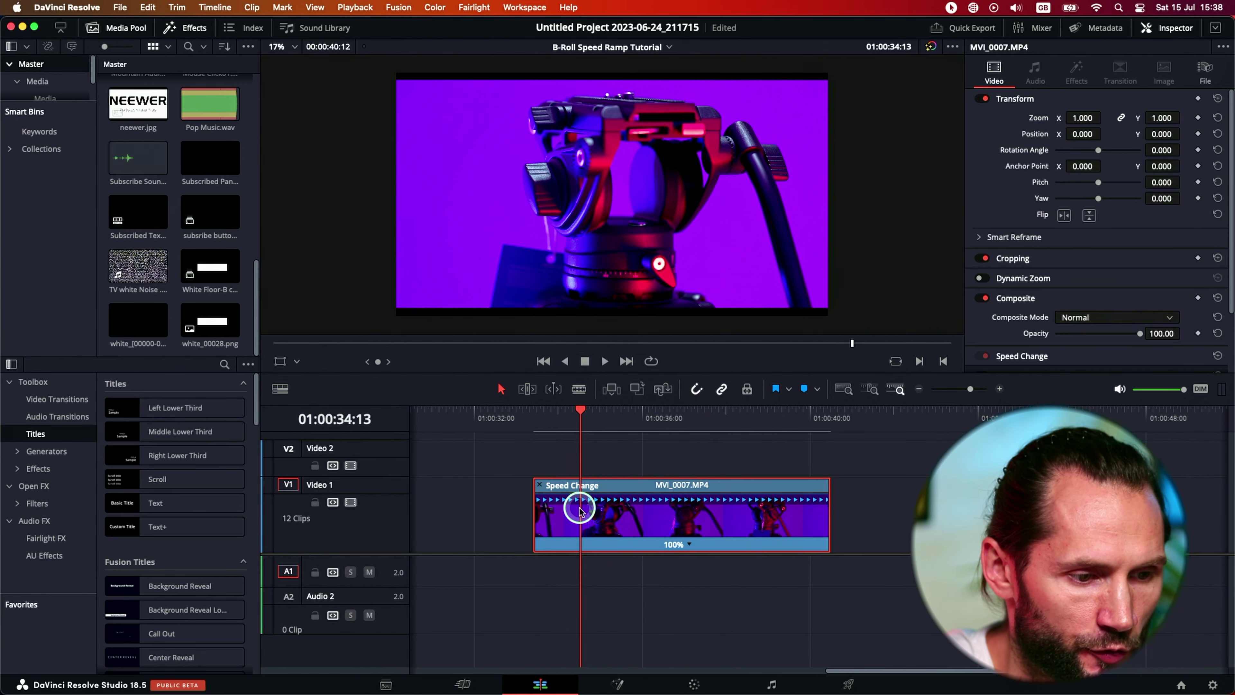
pyautogui.moveTo(582, 412)
pyautogui.mouseDown()
pyautogui.moveTo(555, 410)
pyautogui.moveTo(643, 412)
pyautogui.moveTo(577, 412)
pyautogui.moveTo(594, 411)
pyautogui.mouseUp()
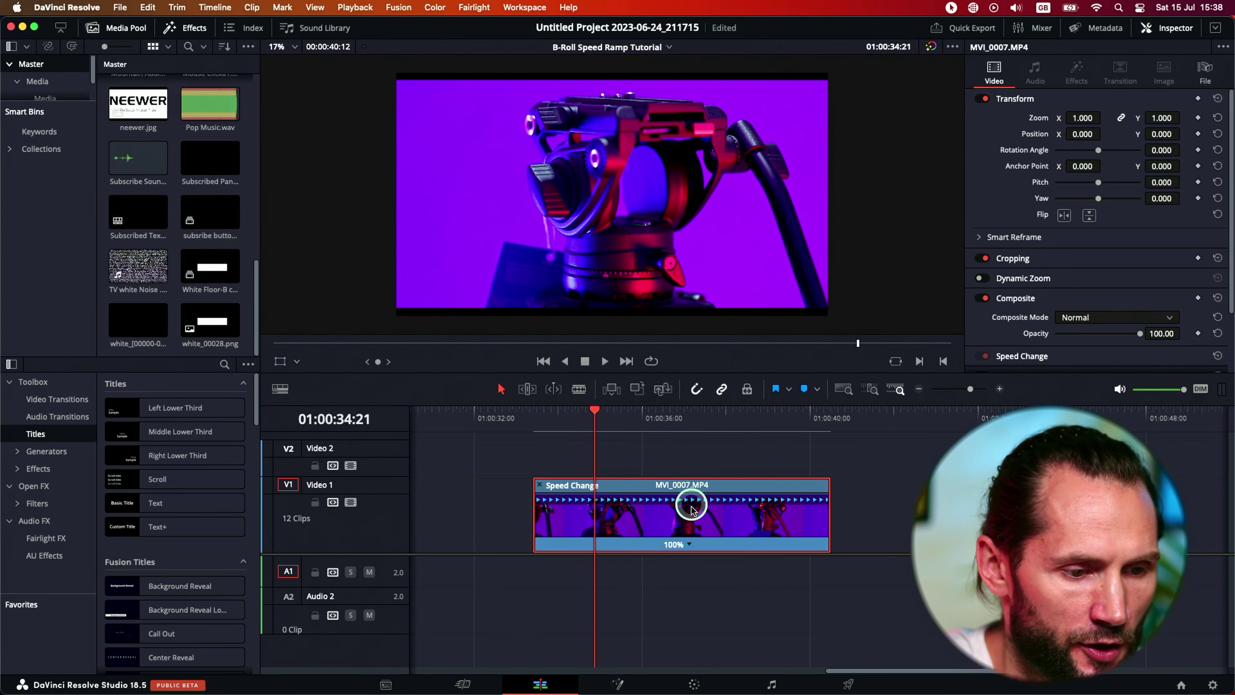
pyautogui.click(687, 544)
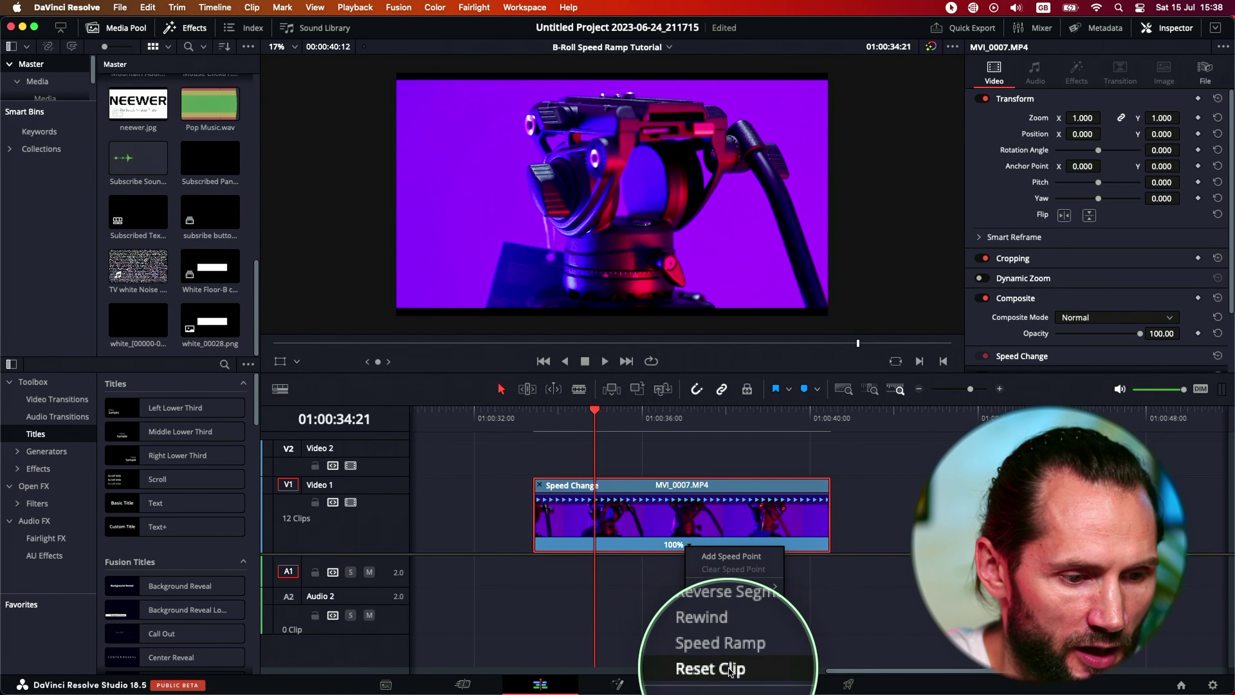
pyautogui.click(731, 556)
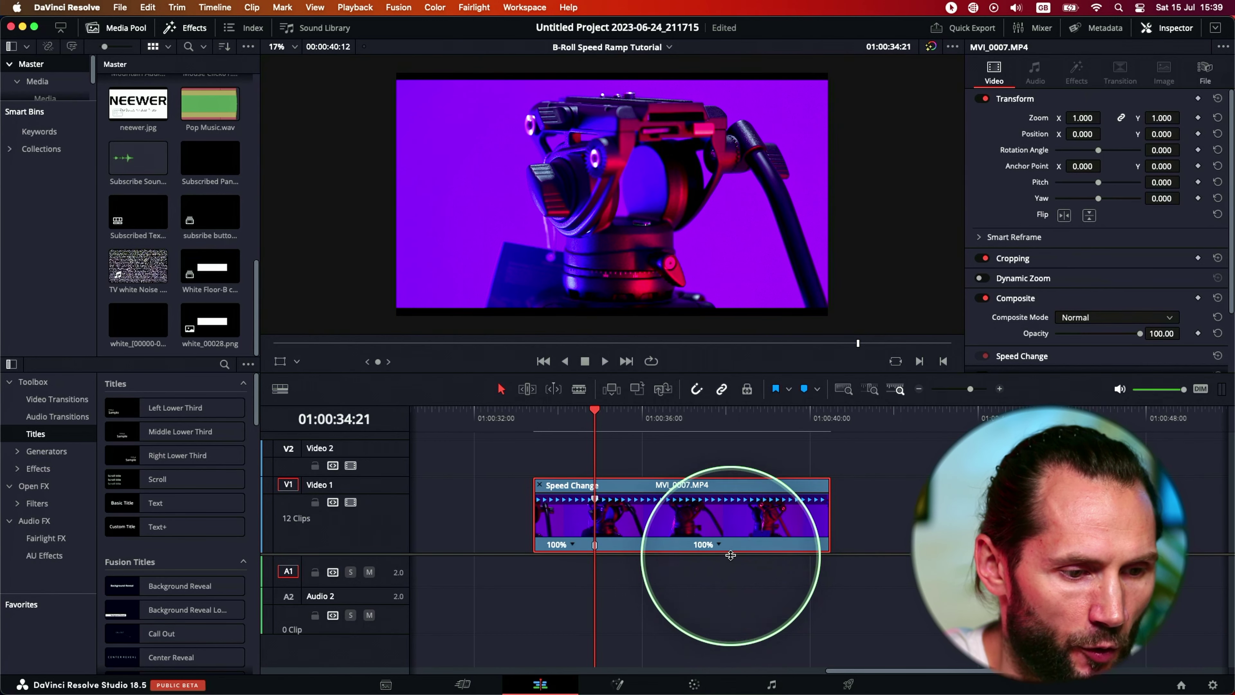
# - Add a second speed point further along the clip, undoing an accidental speed change
pyautogui.moveTo(595, 408); pyautogui.dragTo(675, 425)
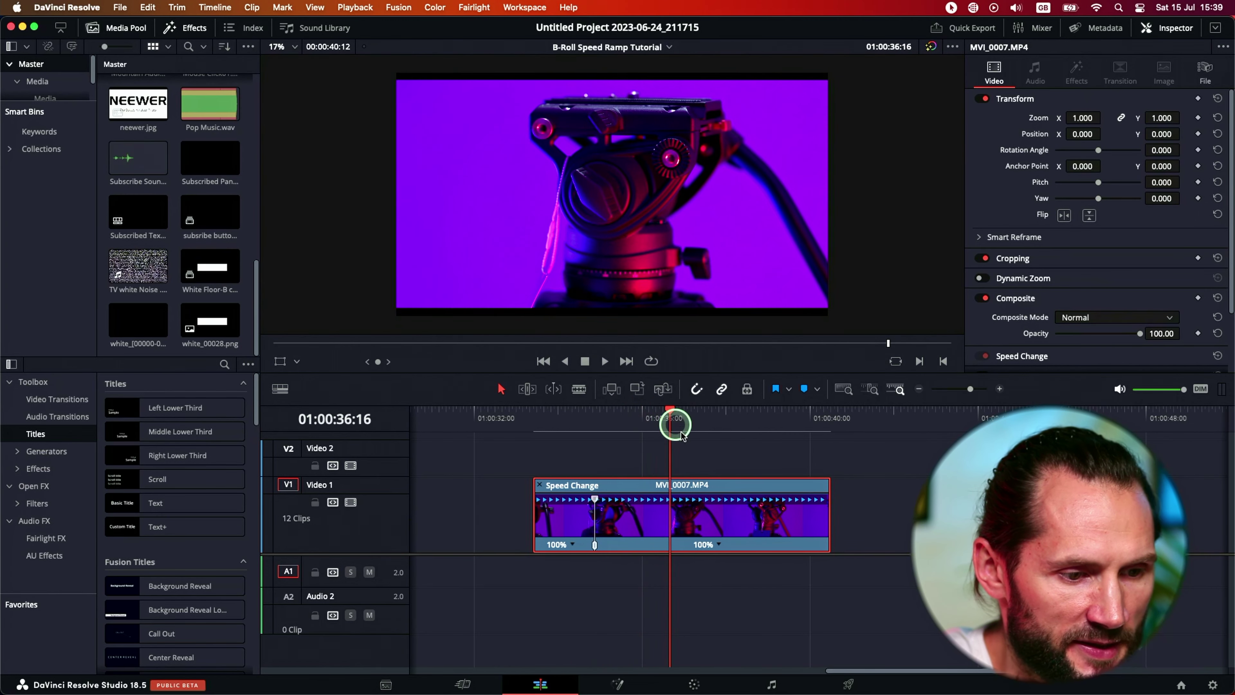
pyautogui.click(719, 546)
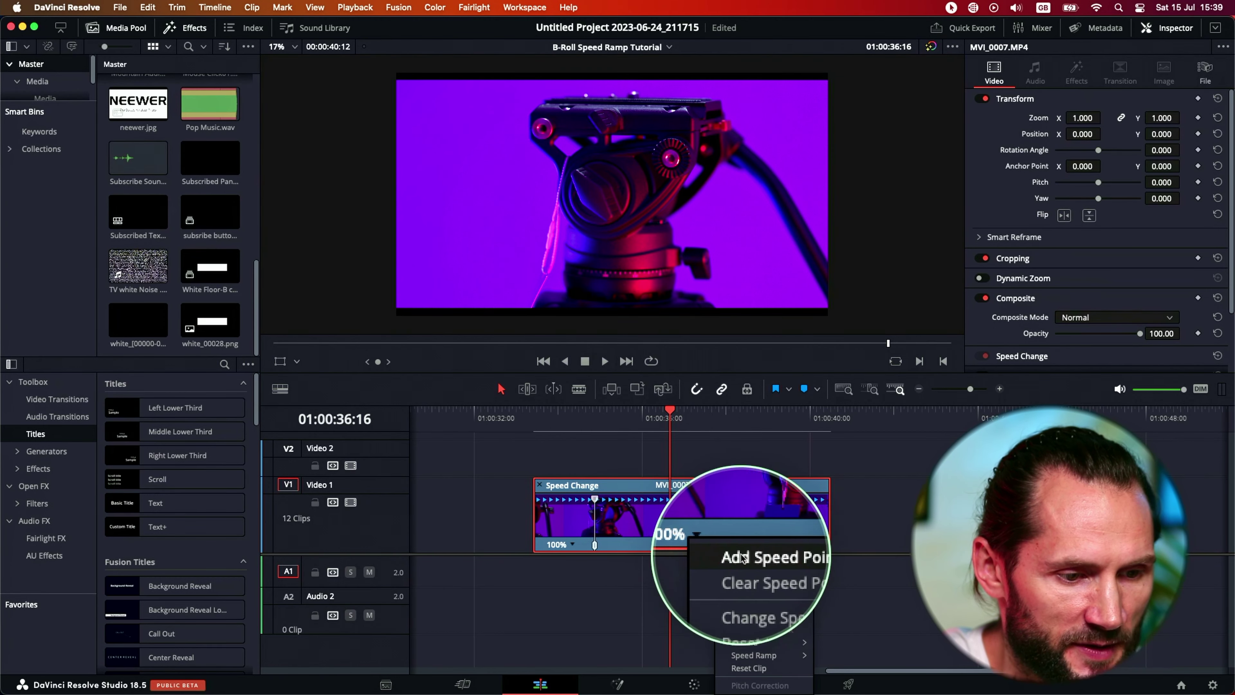
pyautogui.click(767, 557)
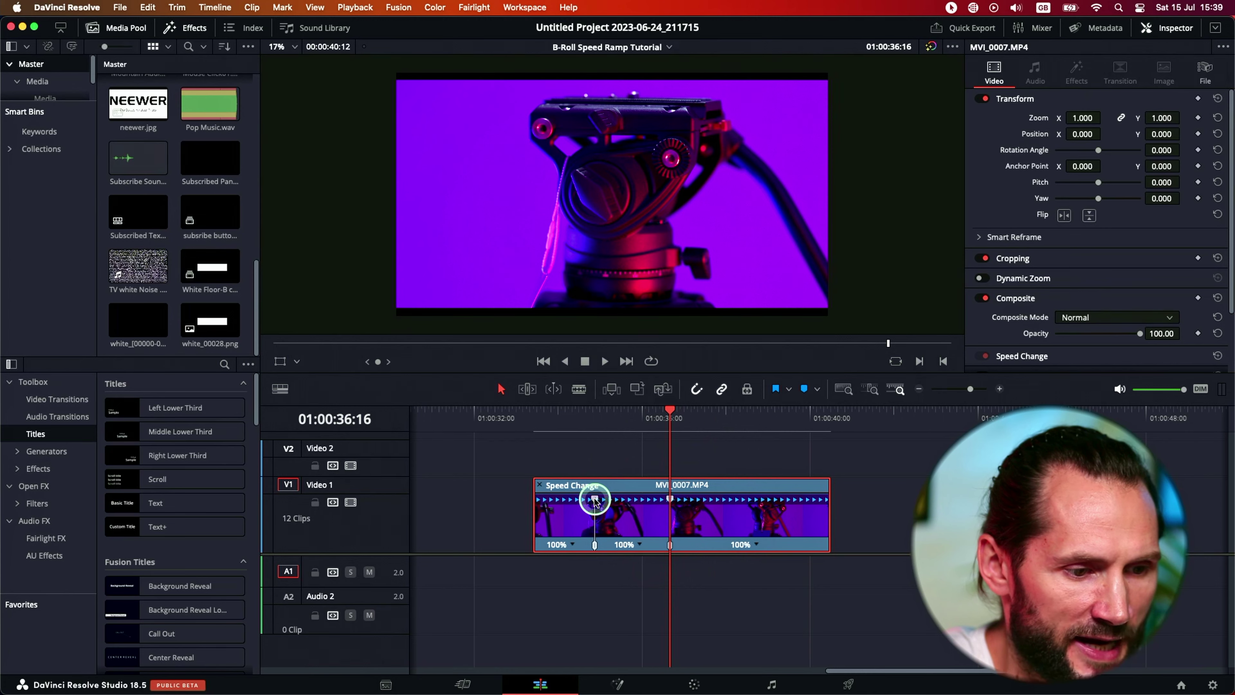
pyautogui.moveTo(595, 500); pyautogui.dragTo(599, 503)
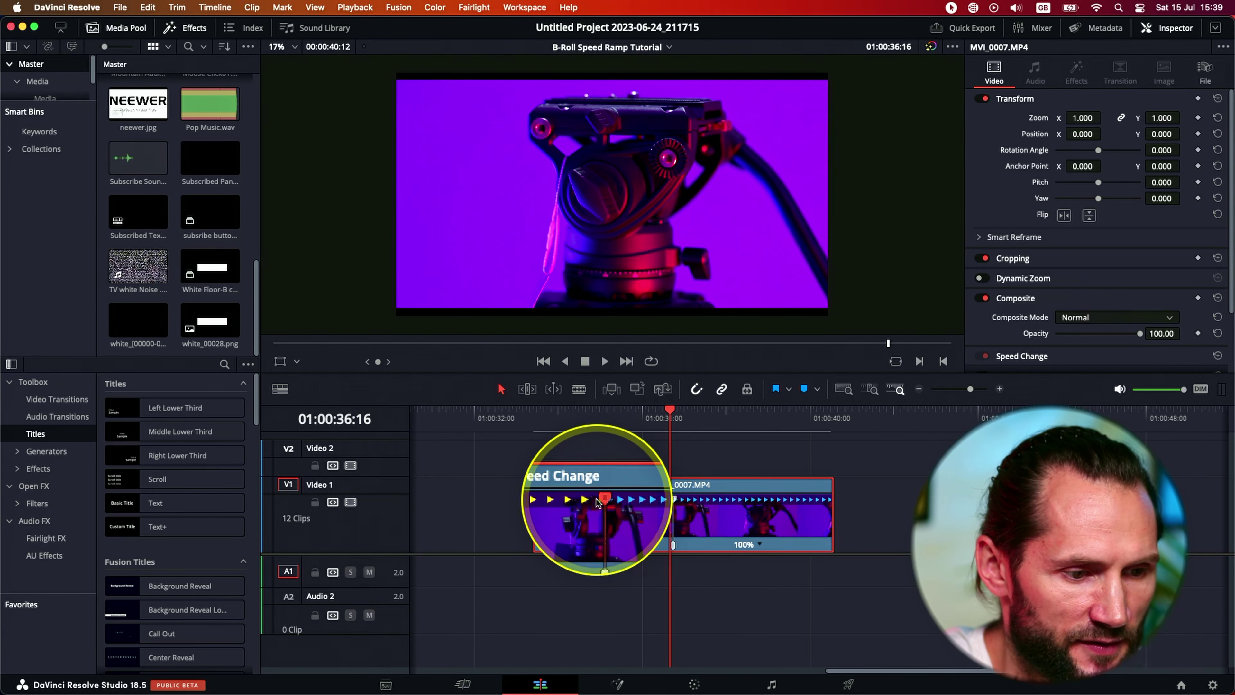
pyautogui.press('super+z')
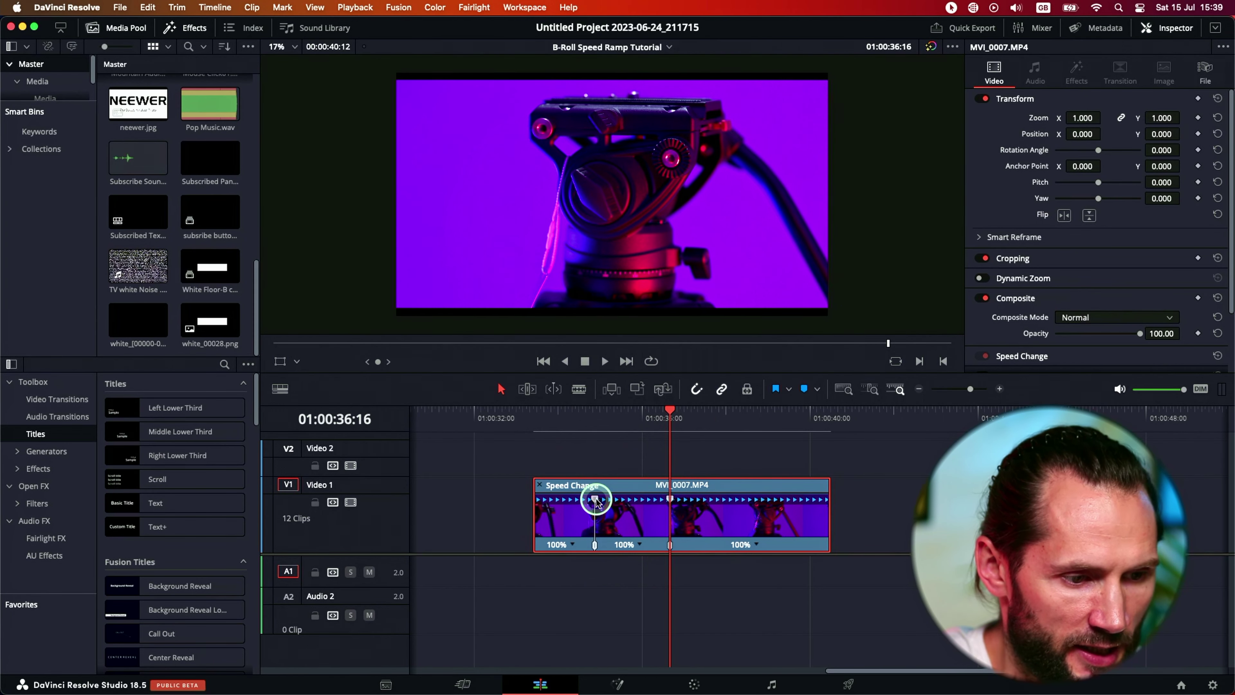
# - Slow the middle section to 63% and the first section to about 64%
pyautogui.moveTo(669, 496); pyautogui.dragTo(743, 492)
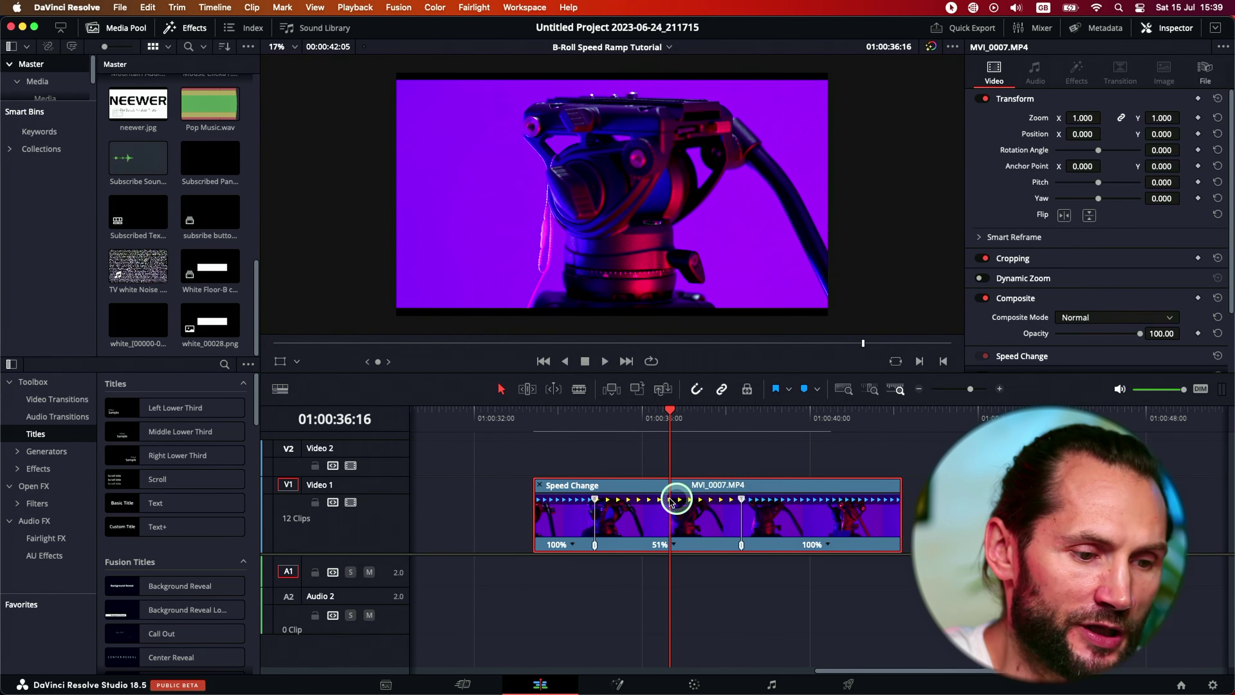
pyautogui.moveTo(743, 499); pyautogui.dragTo(713, 498)
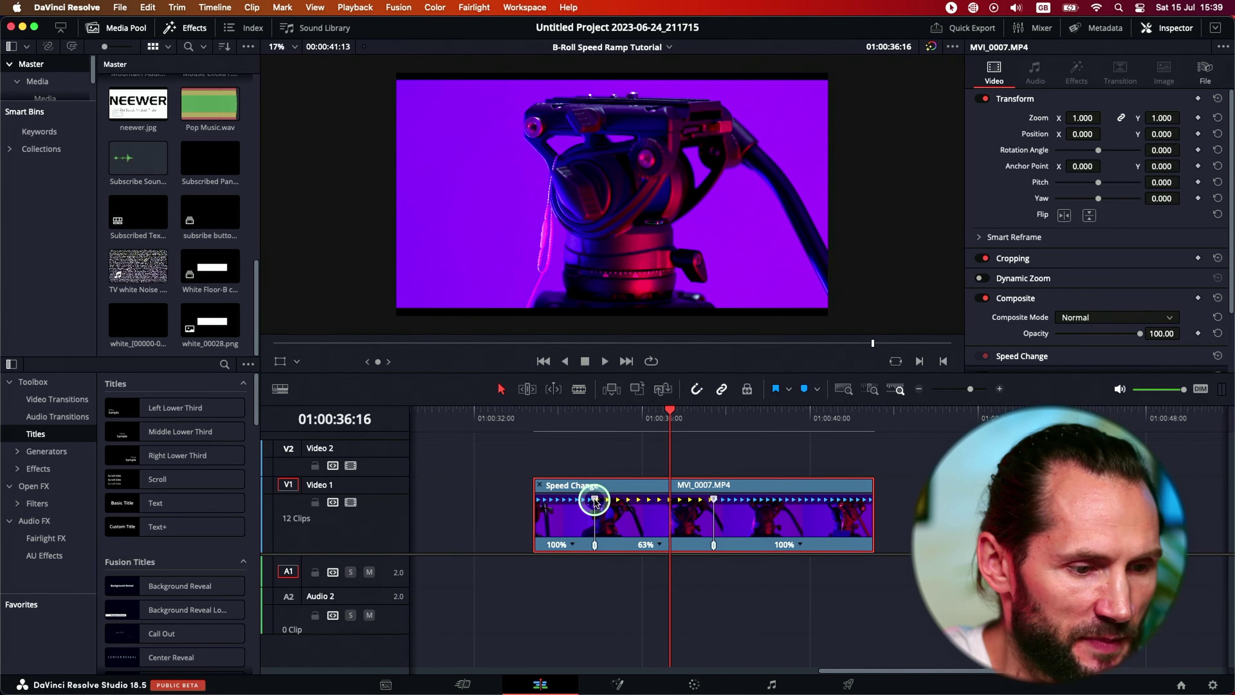
pyautogui.moveTo(594, 499); pyautogui.dragTo(631, 493)
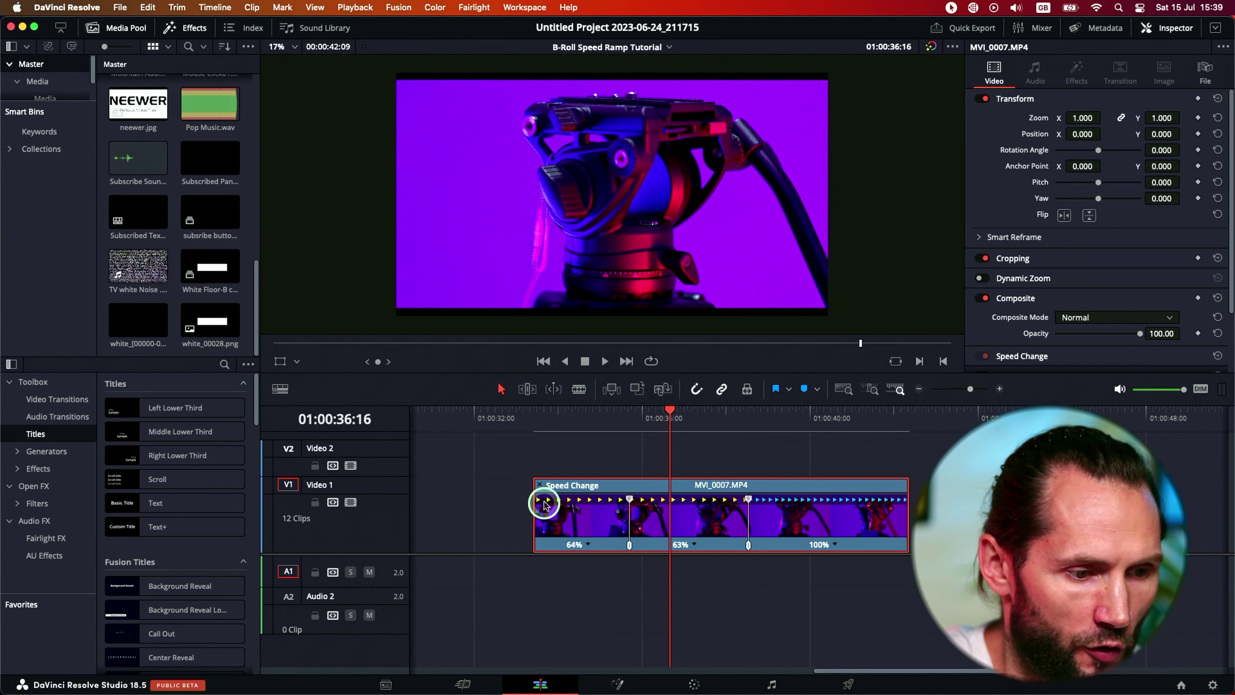
# - Trim the clip's start, shift it slightly earlier on Video 1, and nudge the first speed point to reach 78%
pyautogui.moveTo(534, 484); pyautogui.dragTo(492, 509)
pyautogui.click(535, 486)
pyautogui.moveTo(495, 485); pyautogui.dragTo(547, 502)
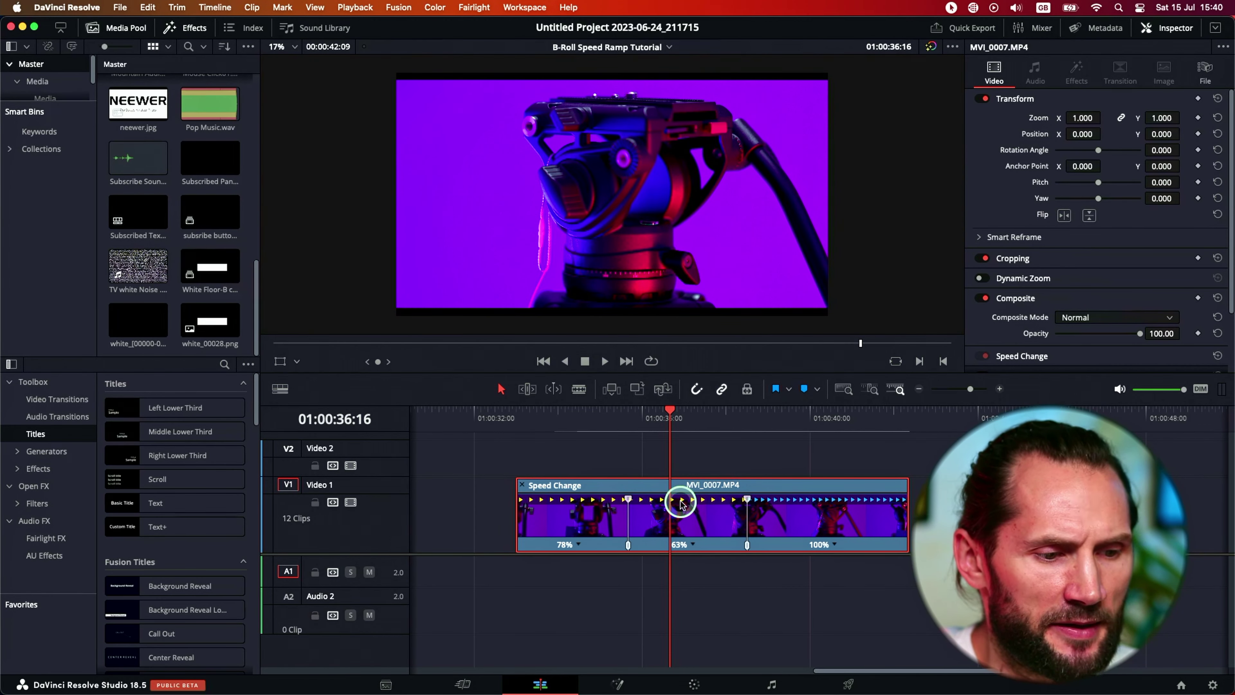
pyautogui.moveTo(665, 487); pyautogui.dragTo(650, 488)
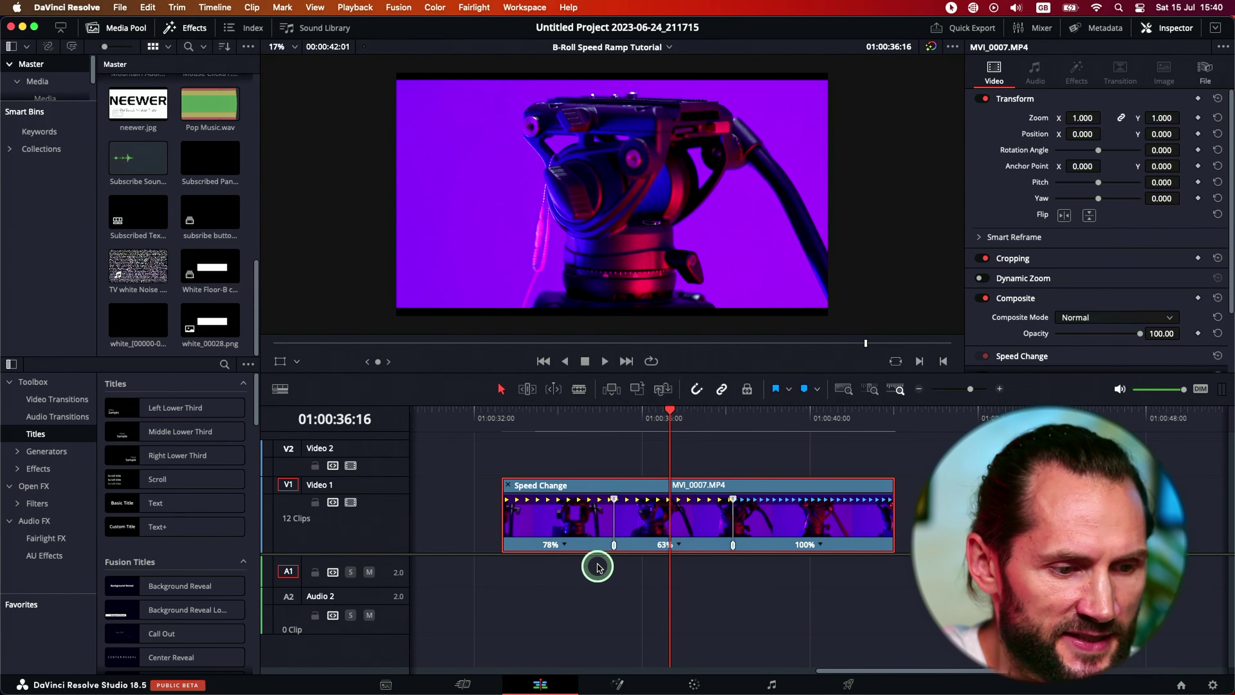
pyautogui.moveTo(614, 551)
pyautogui.mouseDown()
pyautogui.moveTo(560, 554)
pyautogui.moveTo(637, 553)
pyautogui.moveTo(548, 552)
pyautogui.moveTo(633, 544)
pyautogui.mouseUp()
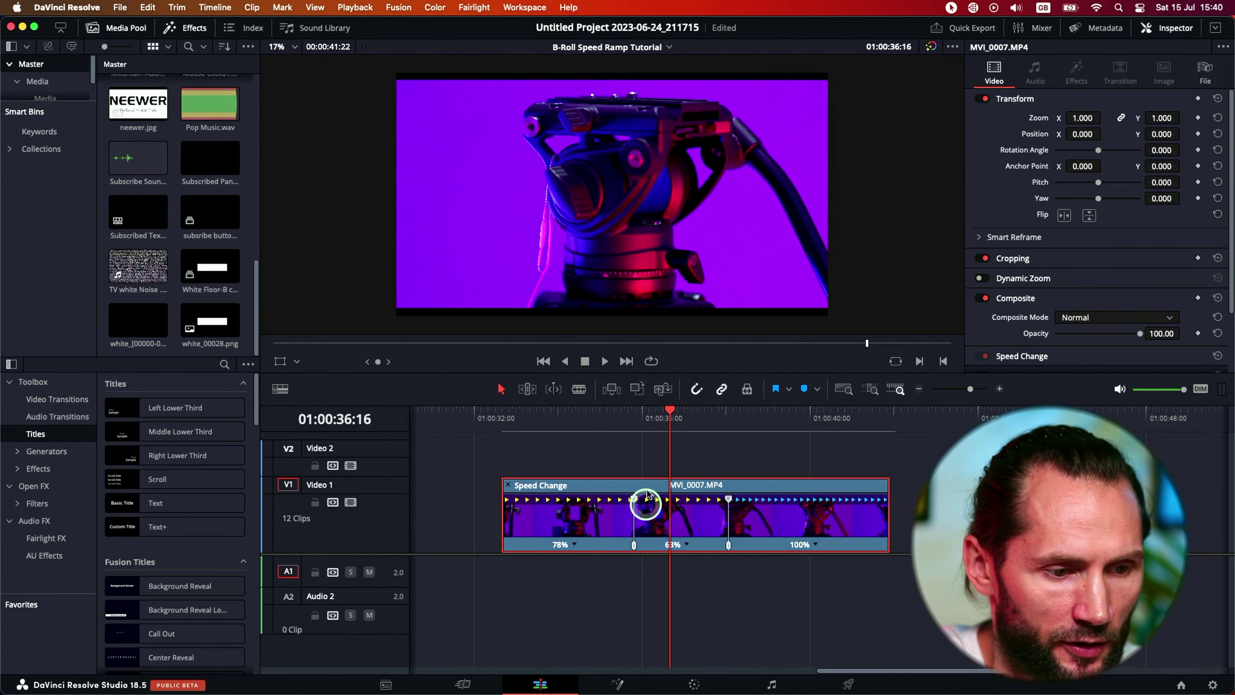
pyautogui.rightClick(634, 499)
# - Move the speed points to about 01:00:34:09 and 01:00:35:14
pyautogui.click(630, 501)
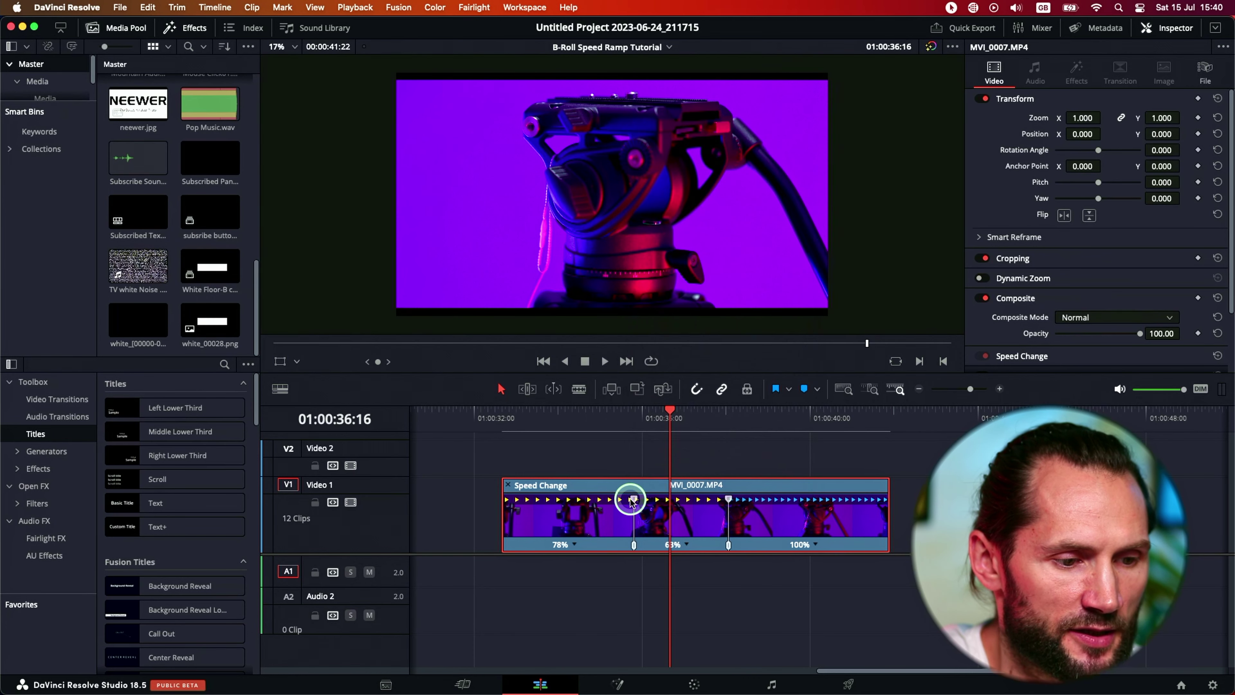
pyautogui.click(574, 419)
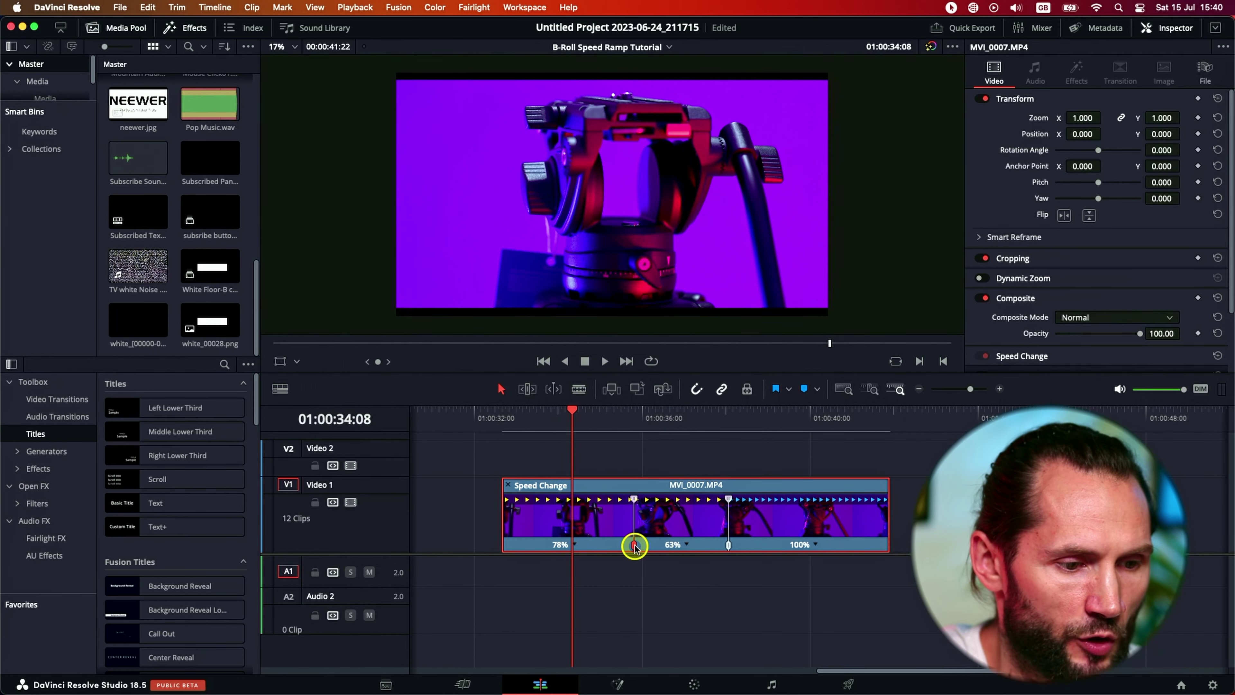
pyautogui.moveTo(634, 546); pyautogui.dragTo(574, 545)
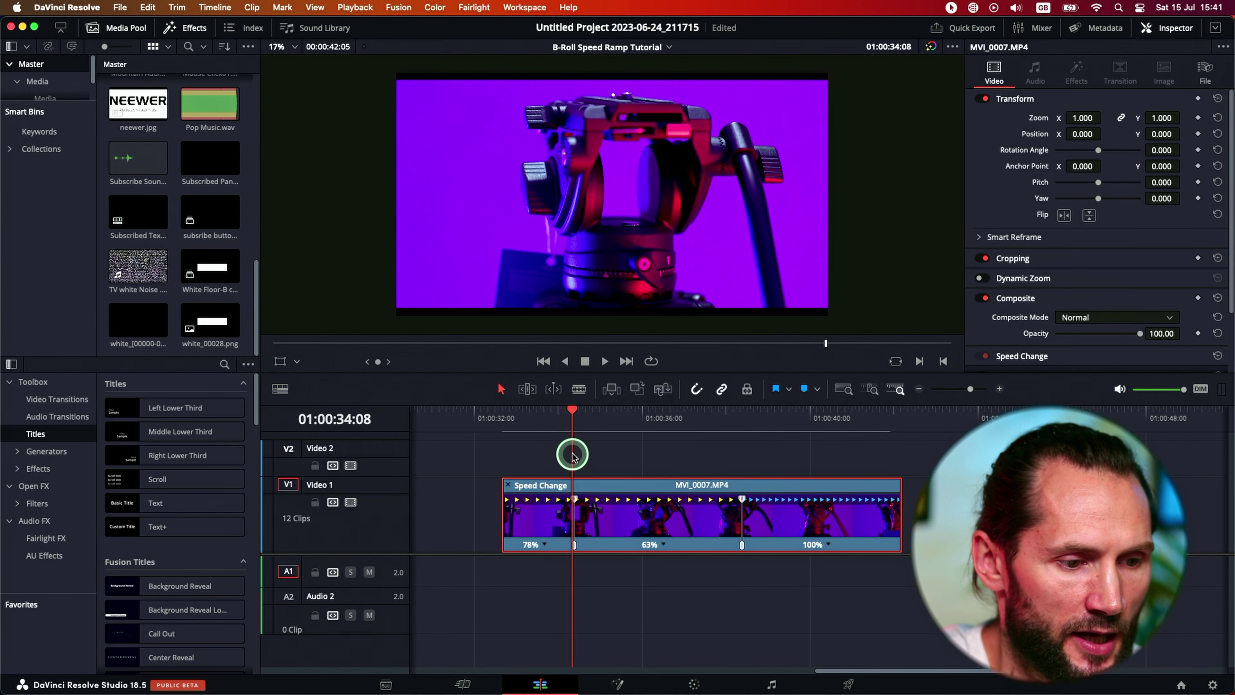
pyautogui.click(573, 414)
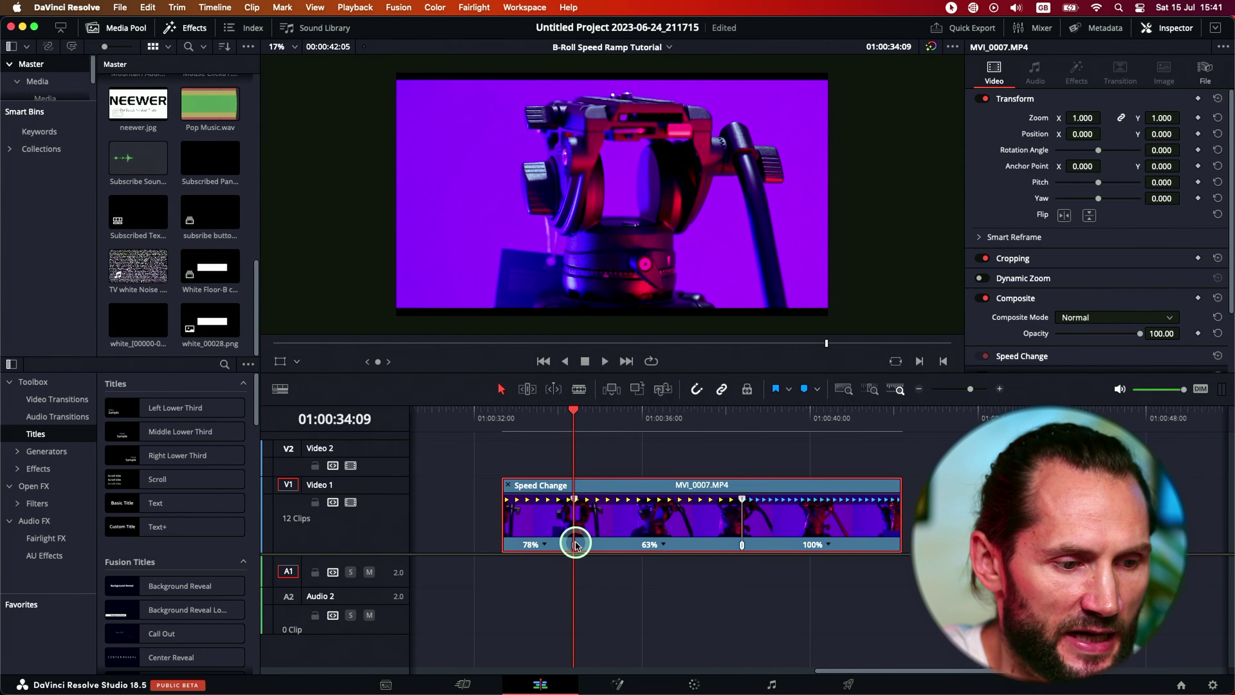
pyautogui.click(624, 413)
pyautogui.moveTo(575, 545); pyautogui.dragTo(624, 537)
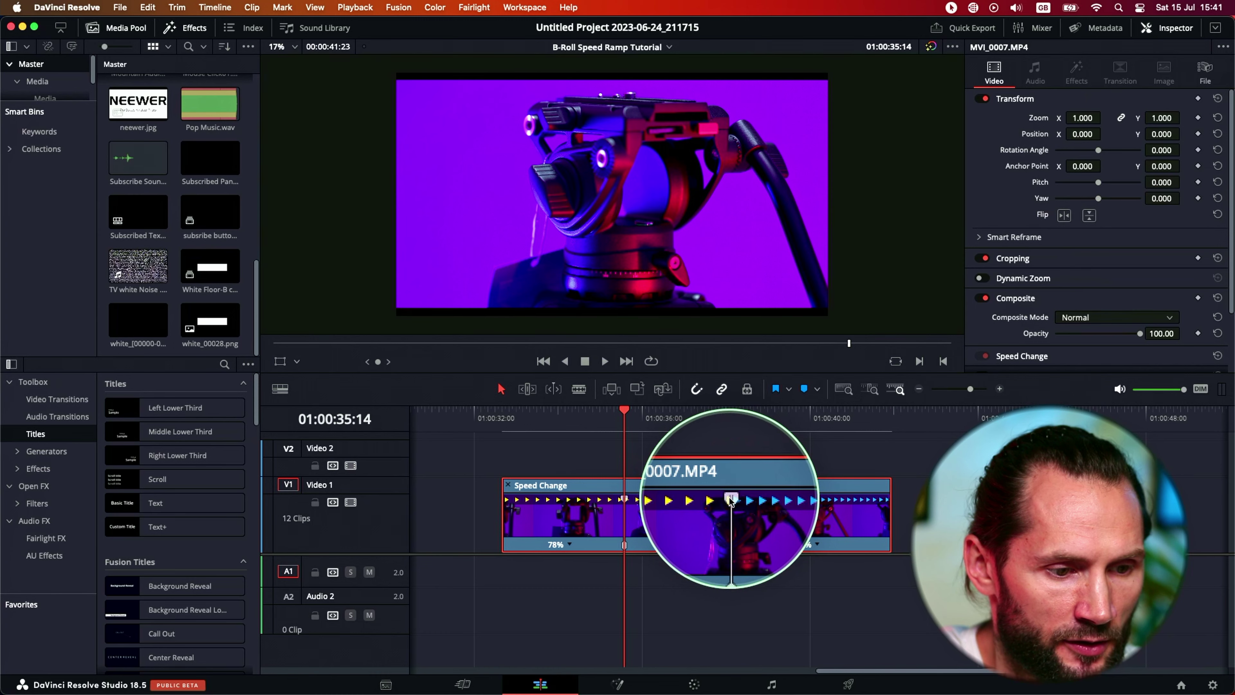
# - Slow the middle section to 48%, trimming it in favour of the final 100% section
pyautogui.moveTo(731, 502); pyautogui.dragTo(832, 539)
pyautogui.moveTo(852, 539); pyautogui.dragTo(798, 540)
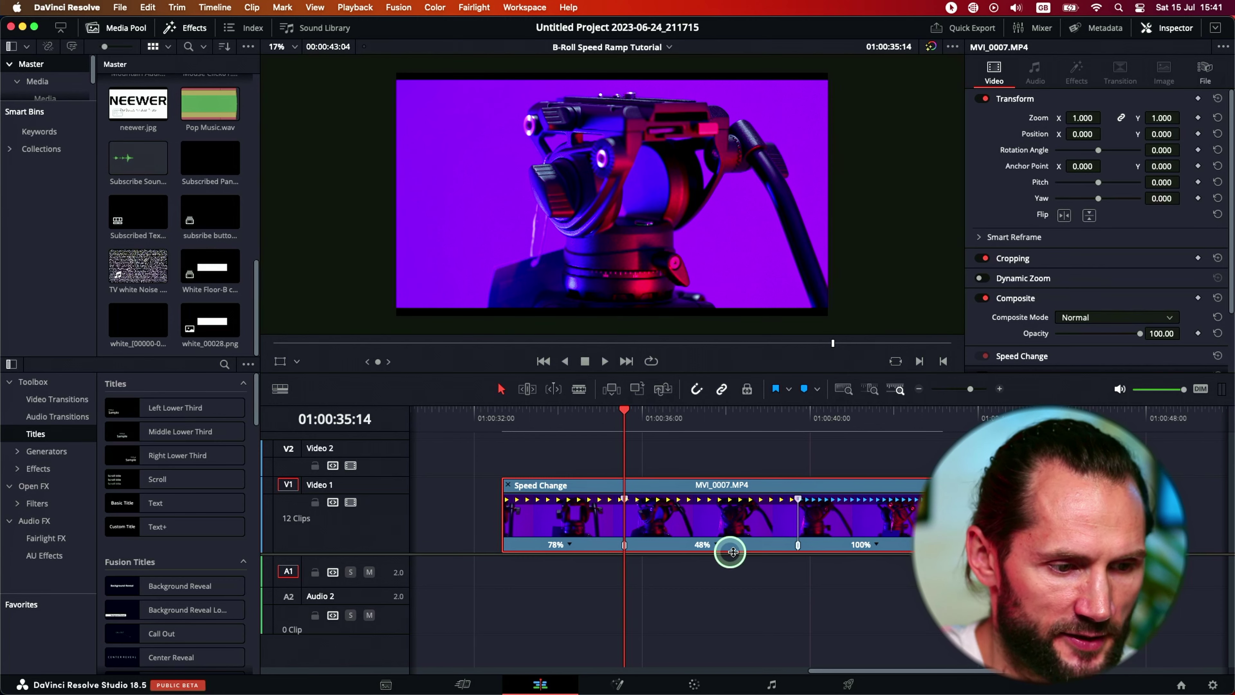
pyautogui.click(502, 420)
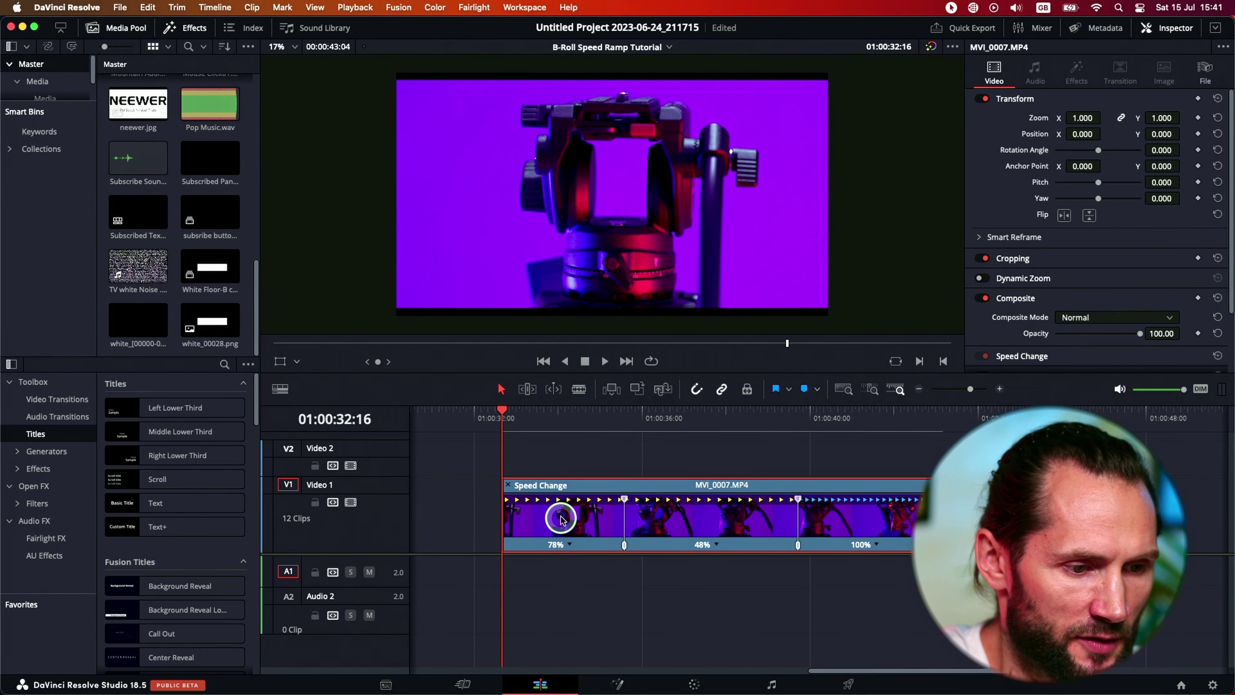
pyautogui.moveTo(545, 419); pyautogui.dragTo(561, 418)
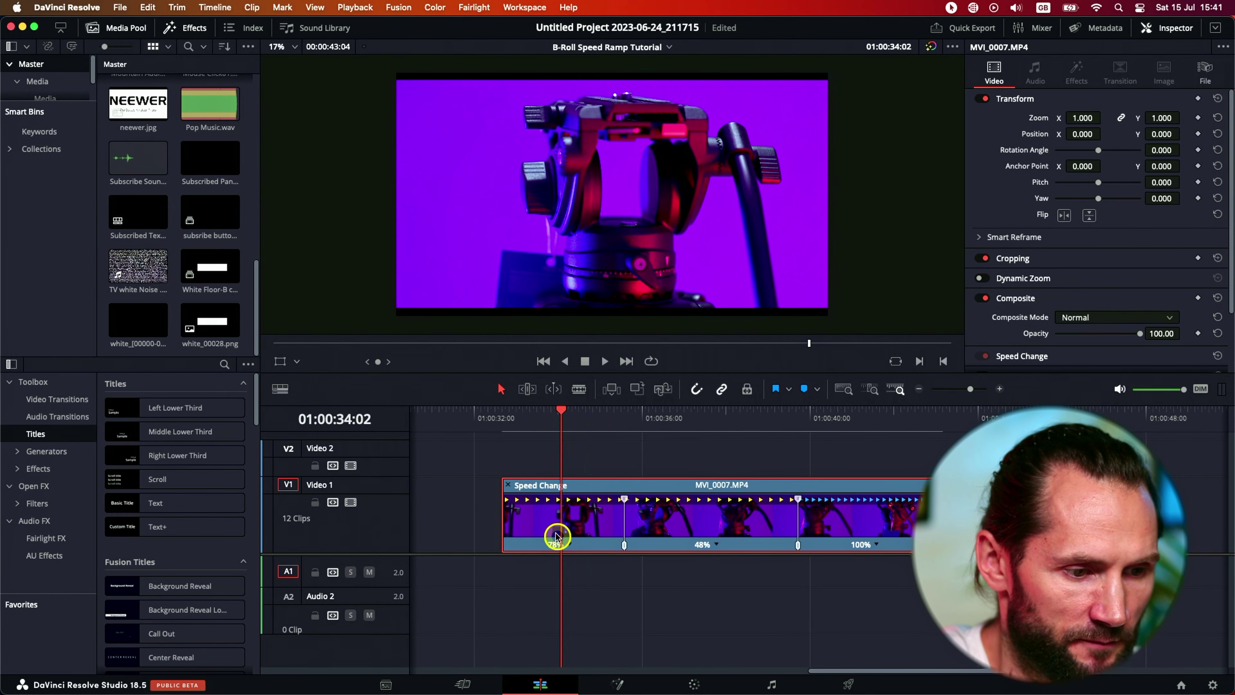
pyautogui.click(569, 545)
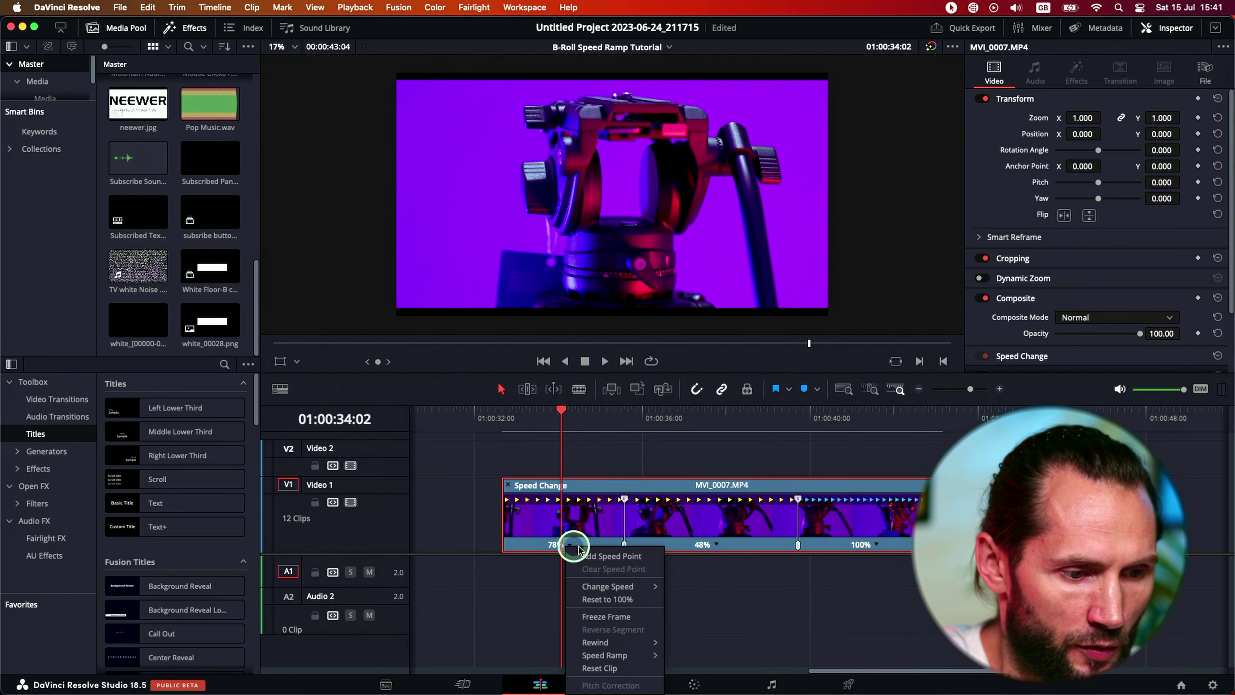
# - Reset the opening section to 100%, play the ramp, and speed the middle section above 200%
pyautogui.moveTo(624, 587)
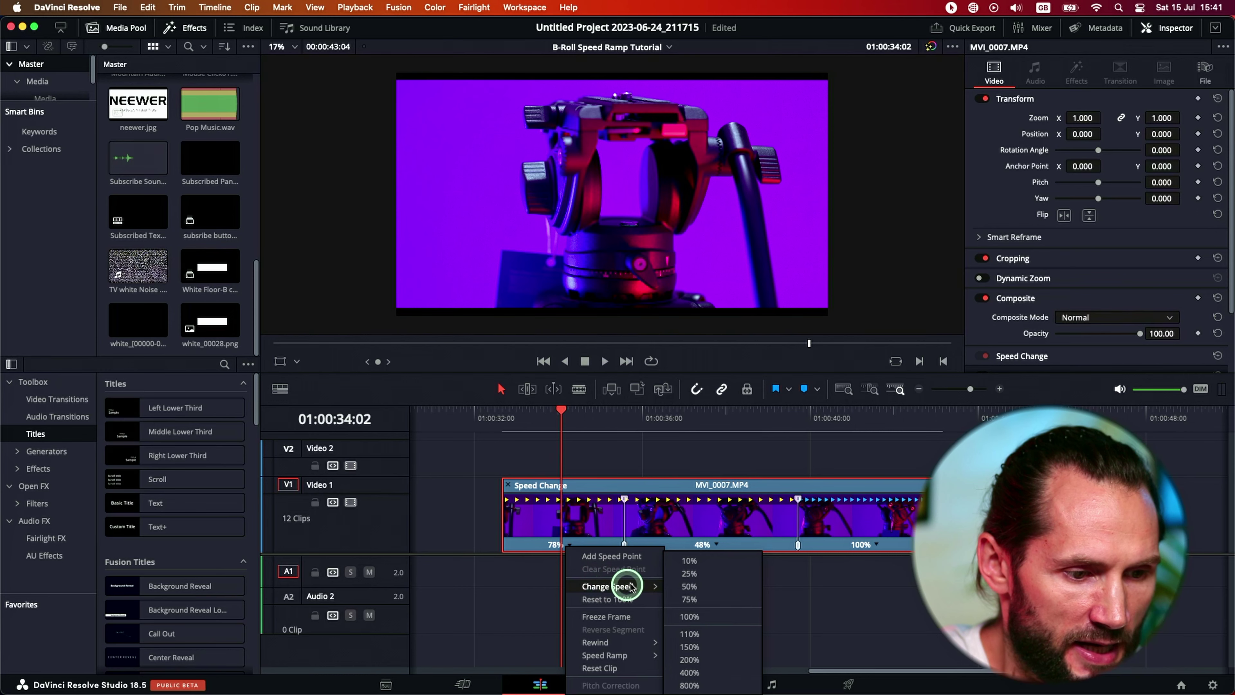
pyautogui.click(691, 616)
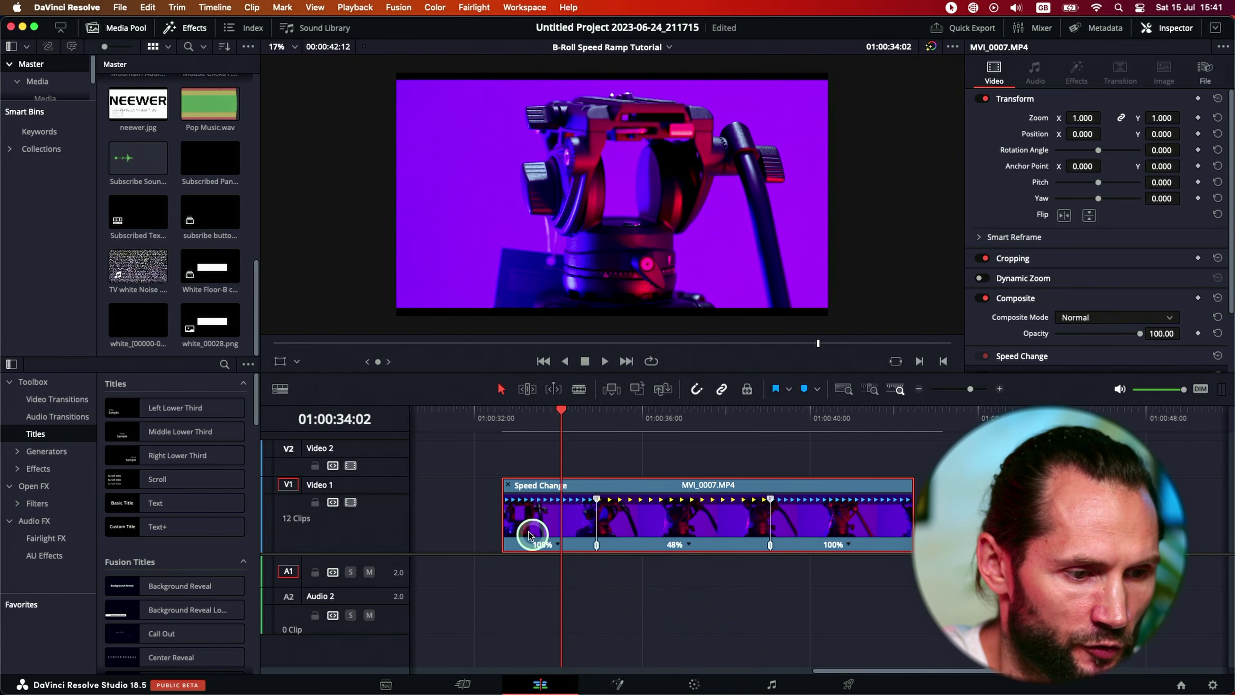
pyautogui.click(500, 416)
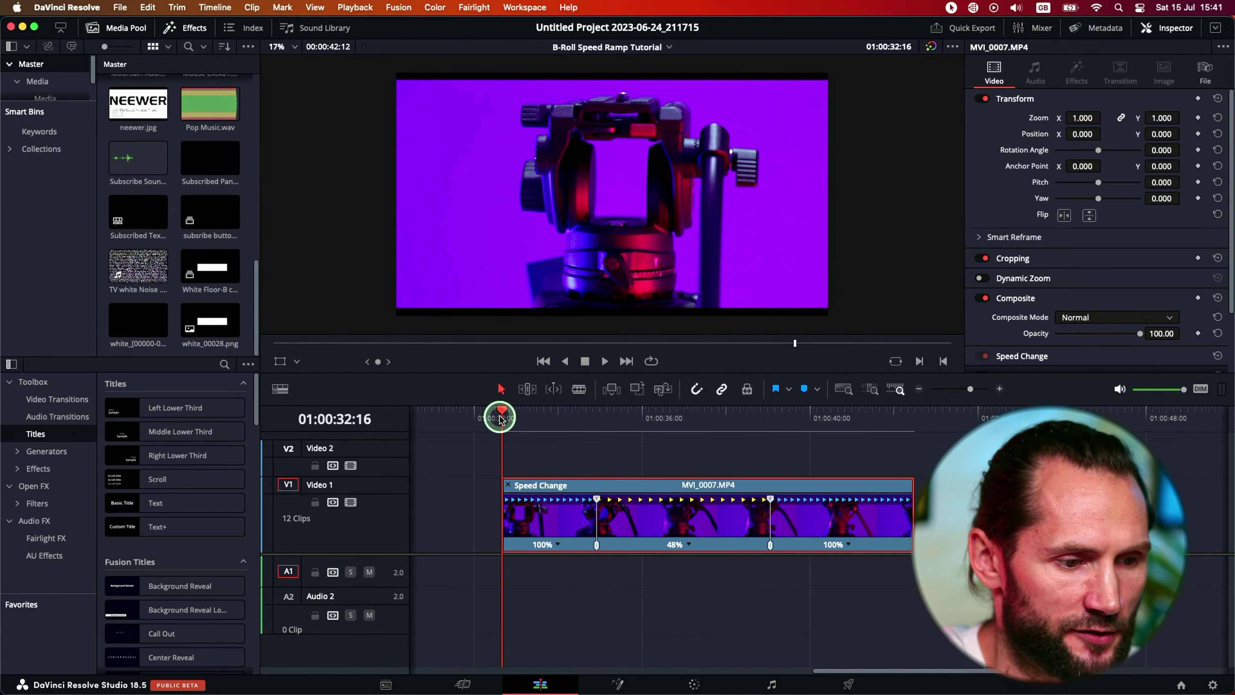
pyautogui.press('space')
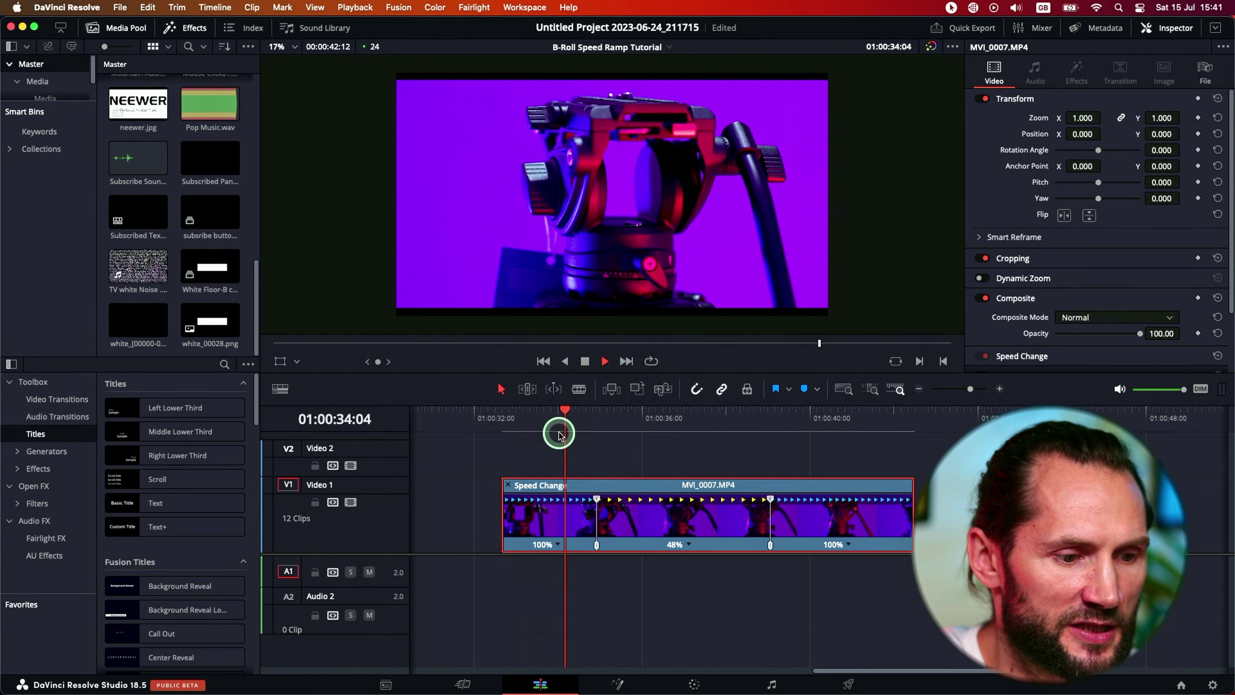
pyautogui.press('space')
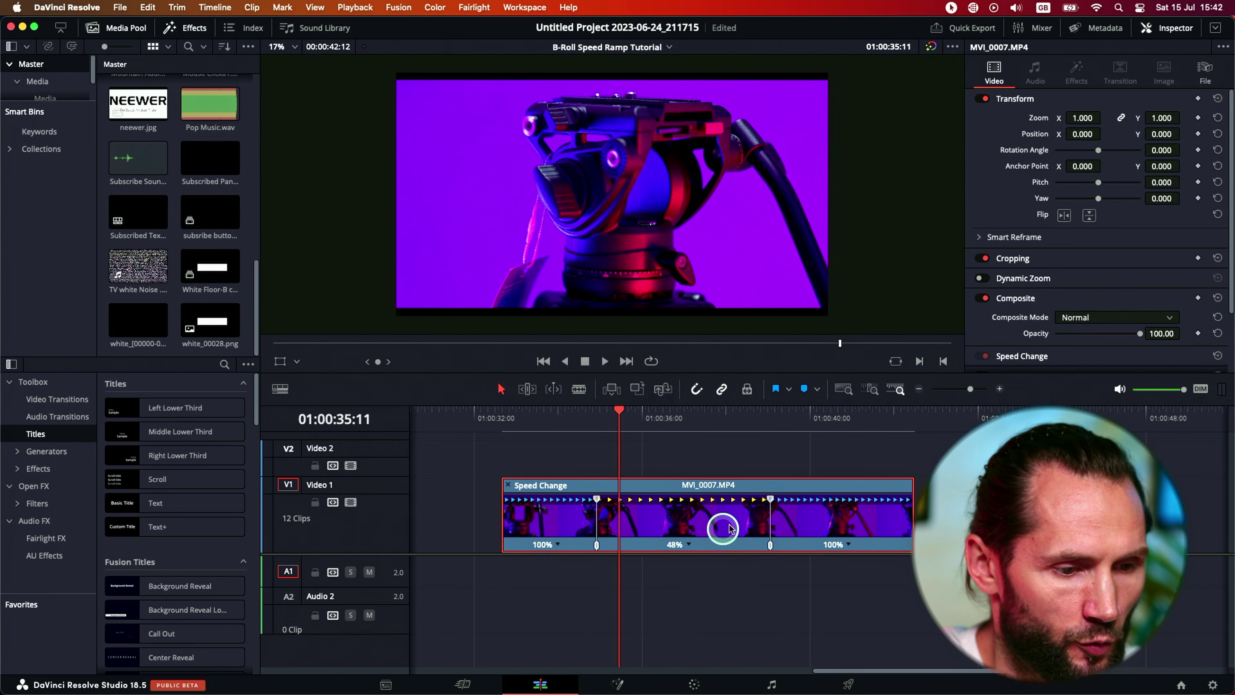
pyautogui.moveTo(771, 502); pyautogui.dragTo(634, 518)
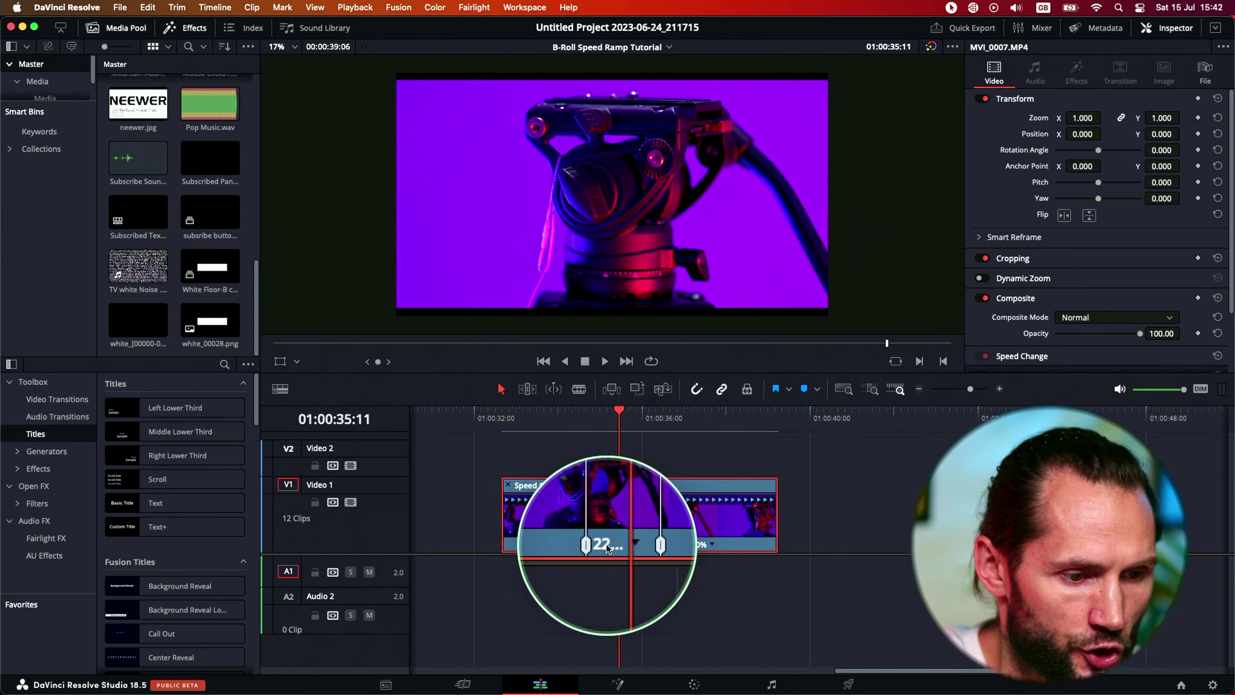
# - Zoom into the timeline and speed the middle section up to 381%
pyautogui.press('super+equal')
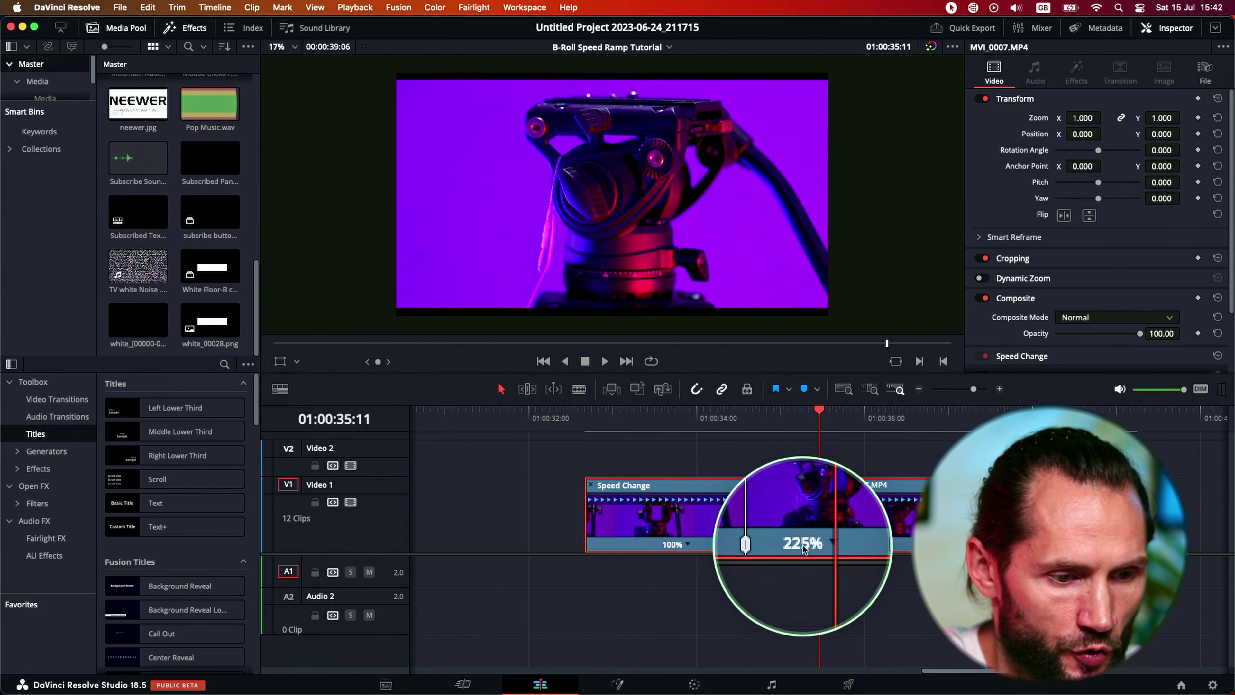
pyautogui.click(749, 417)
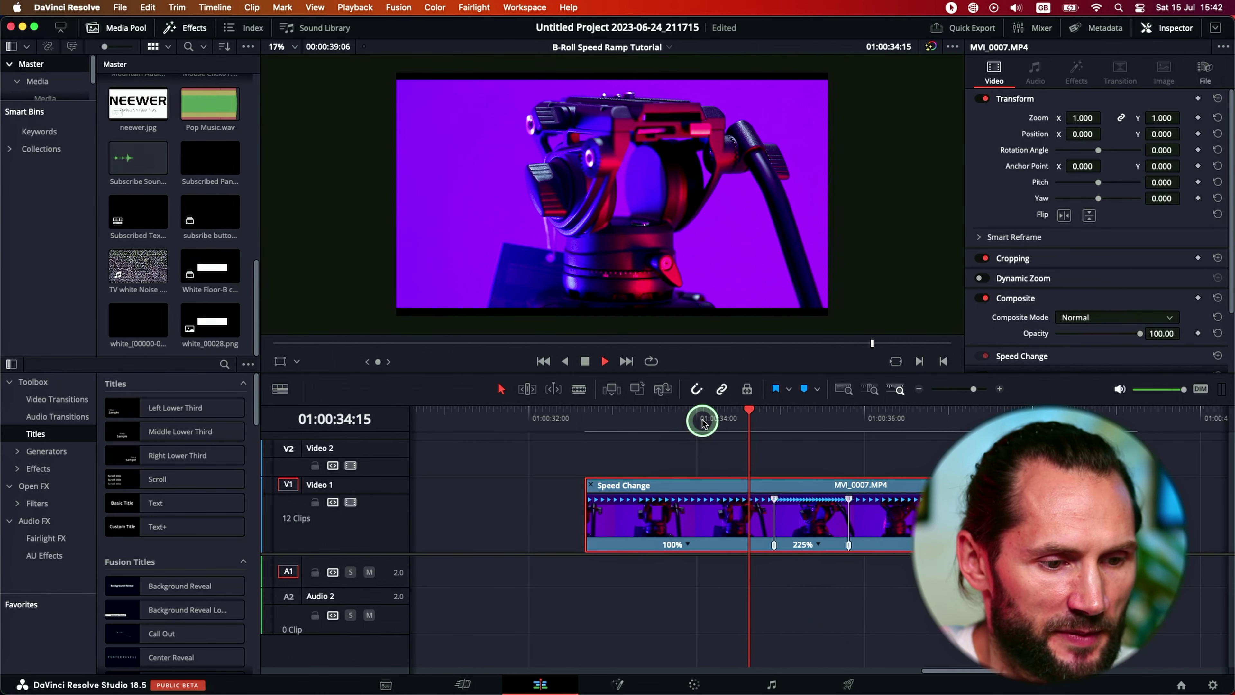
pyautogui.press('space')
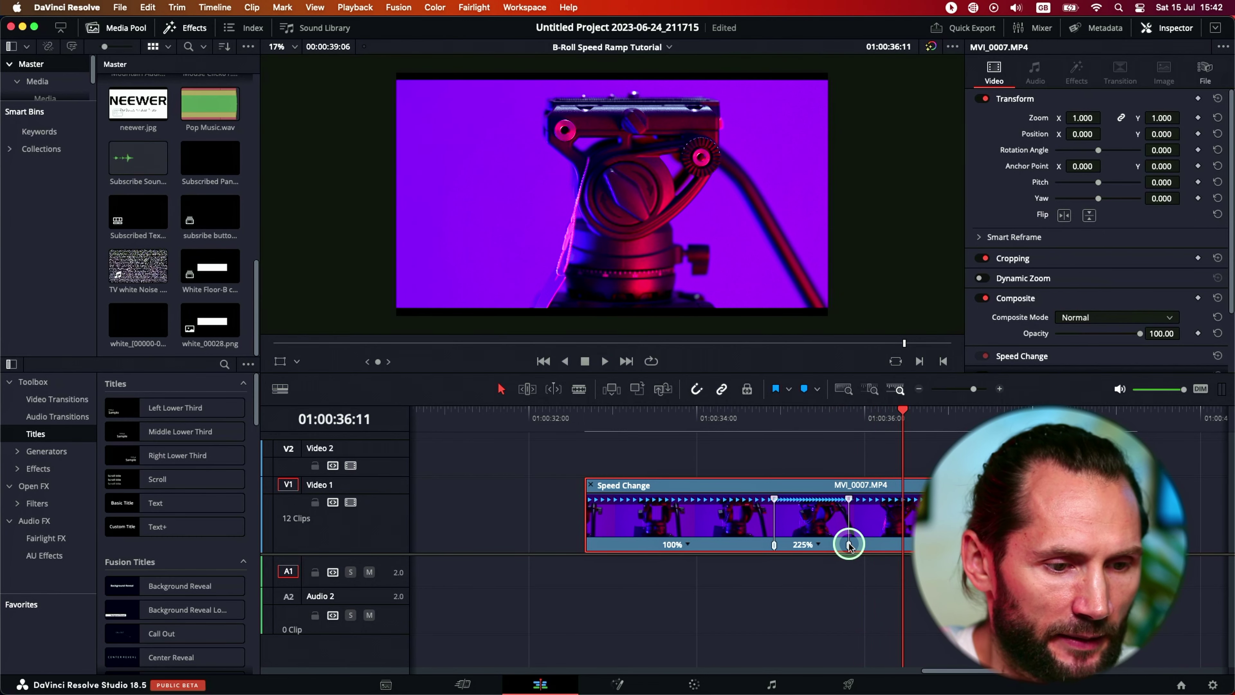
pyautogui.moveTo(849, 545); pyautogui.dragTo(848, 508)
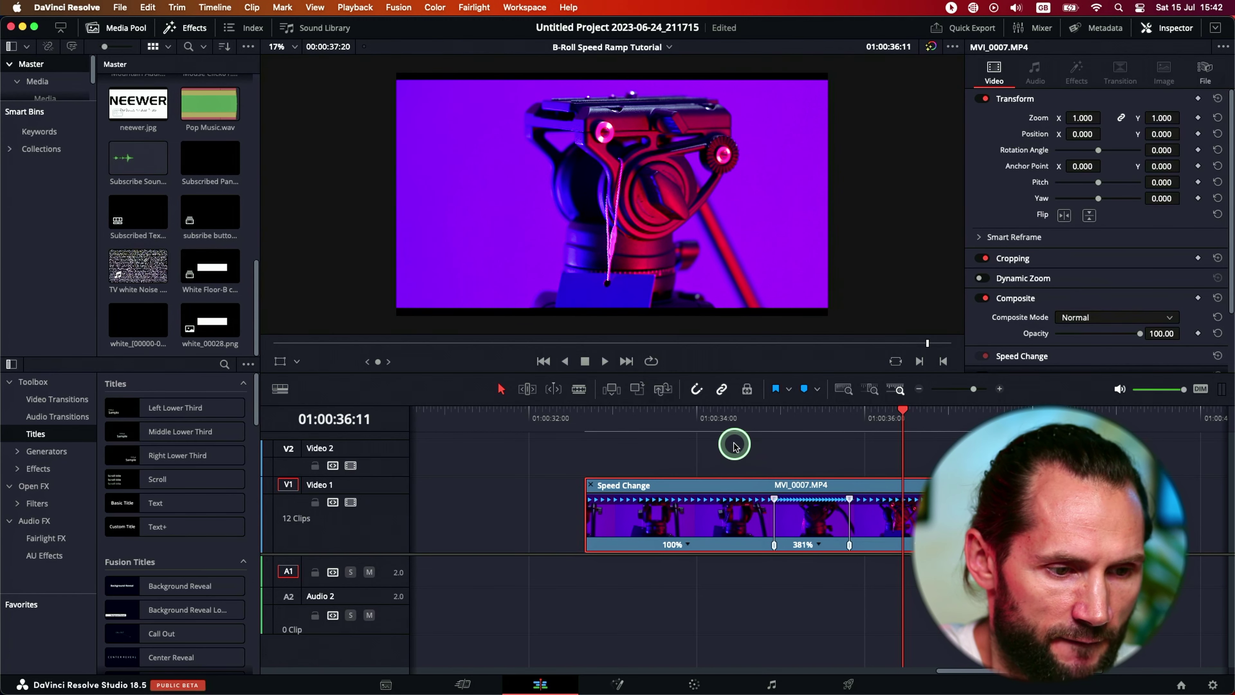
# - Replay the 381% speed ramp several times from just before the fast section
pyautogui.click(711, 418)
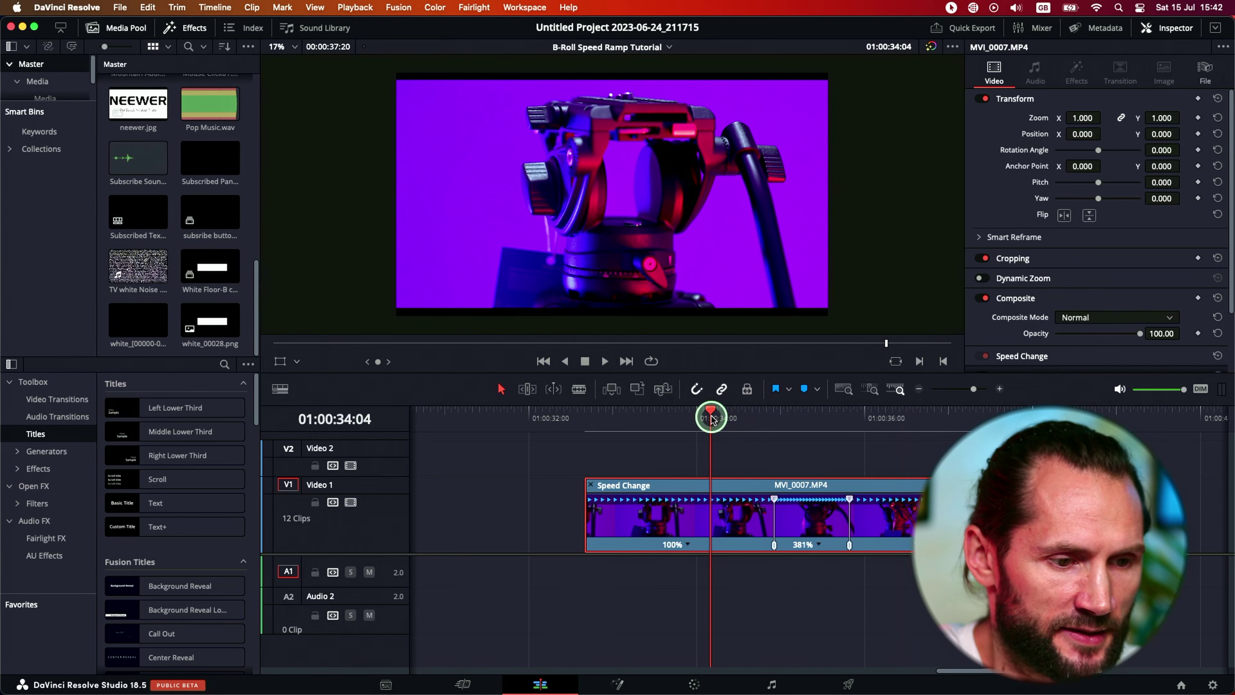
pyautogui.press('space')
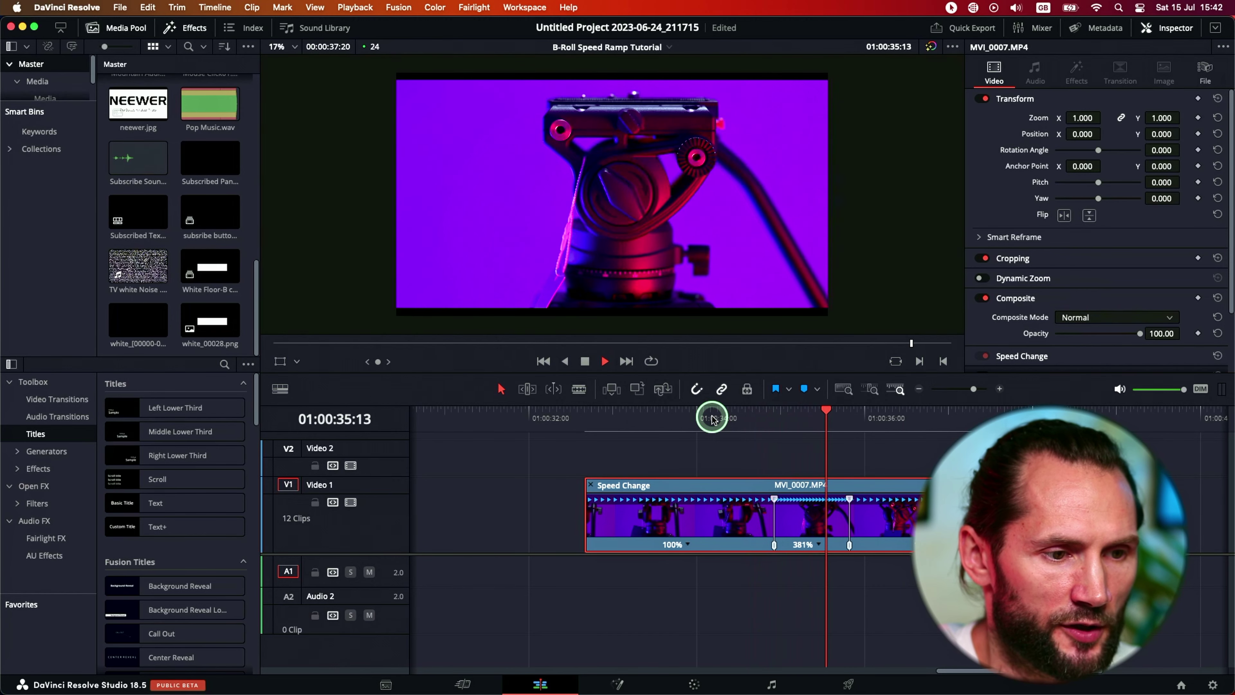
pyautogui.press('space')
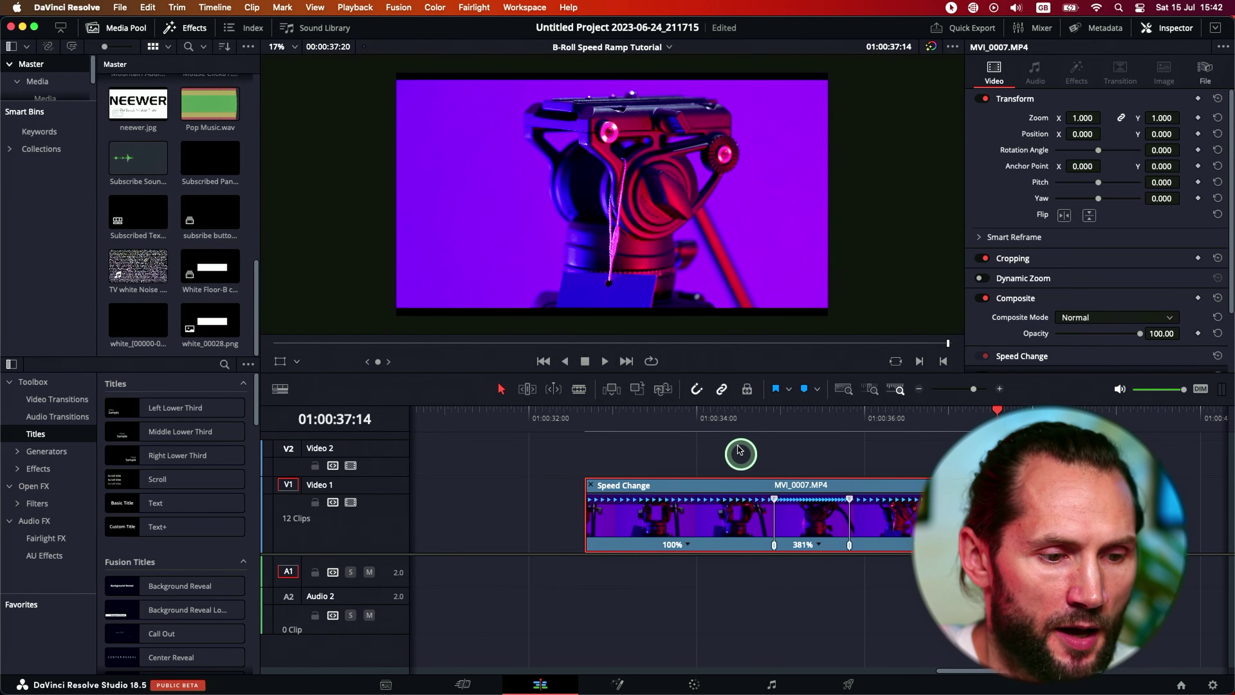
pyautogui.click(744, 427)
pyautogui.press('space')
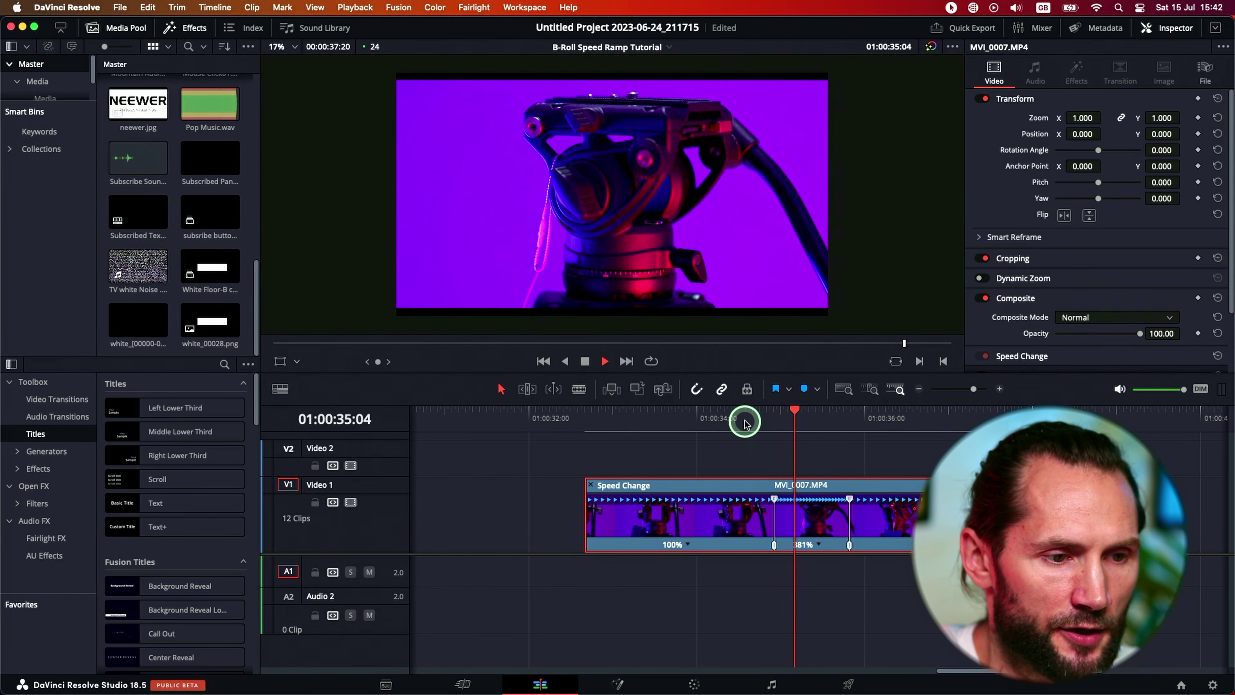
pyautogui.click(742, 422)
pyautogui.click(743, 422)
pyautogui.press('space')
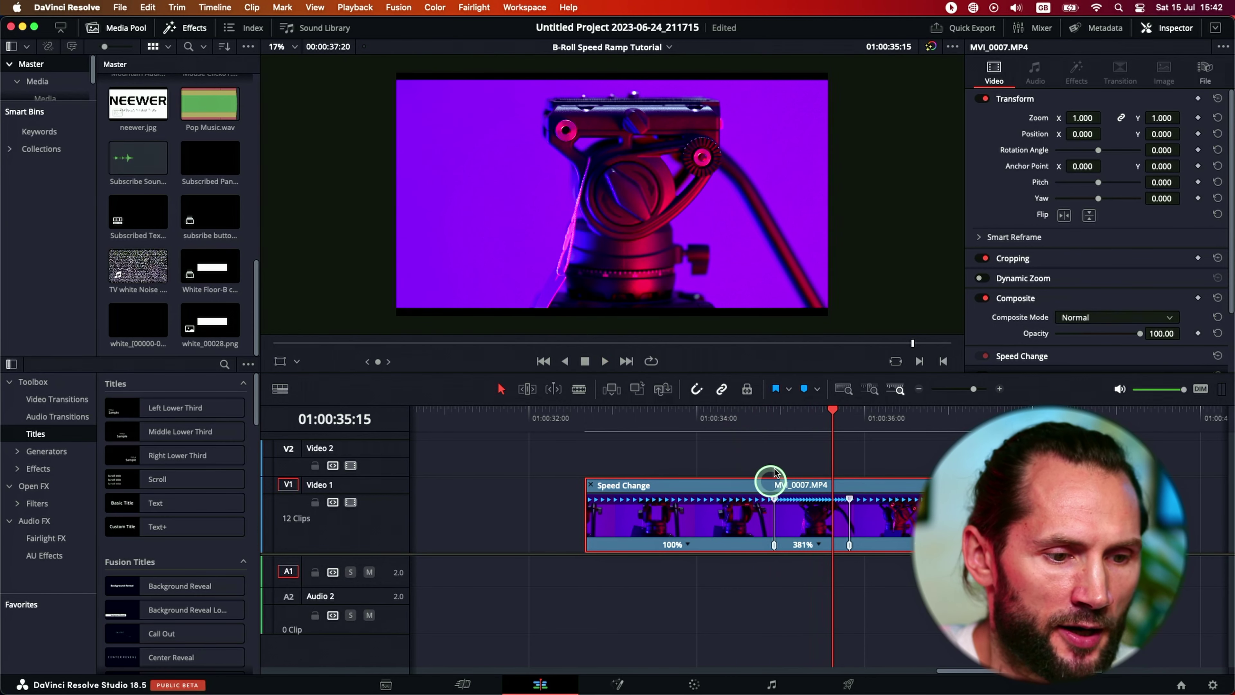
pyautogui.click(755, 412)
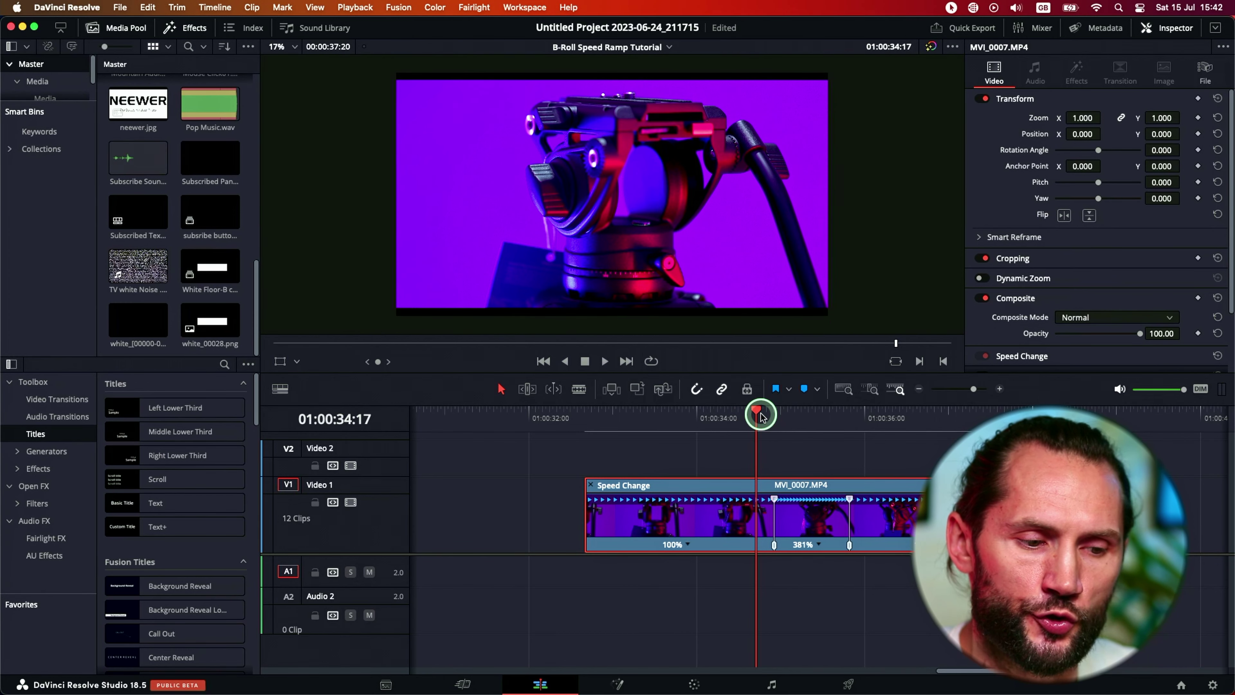
pyautogui.press('space')
pyautogui.press('space')
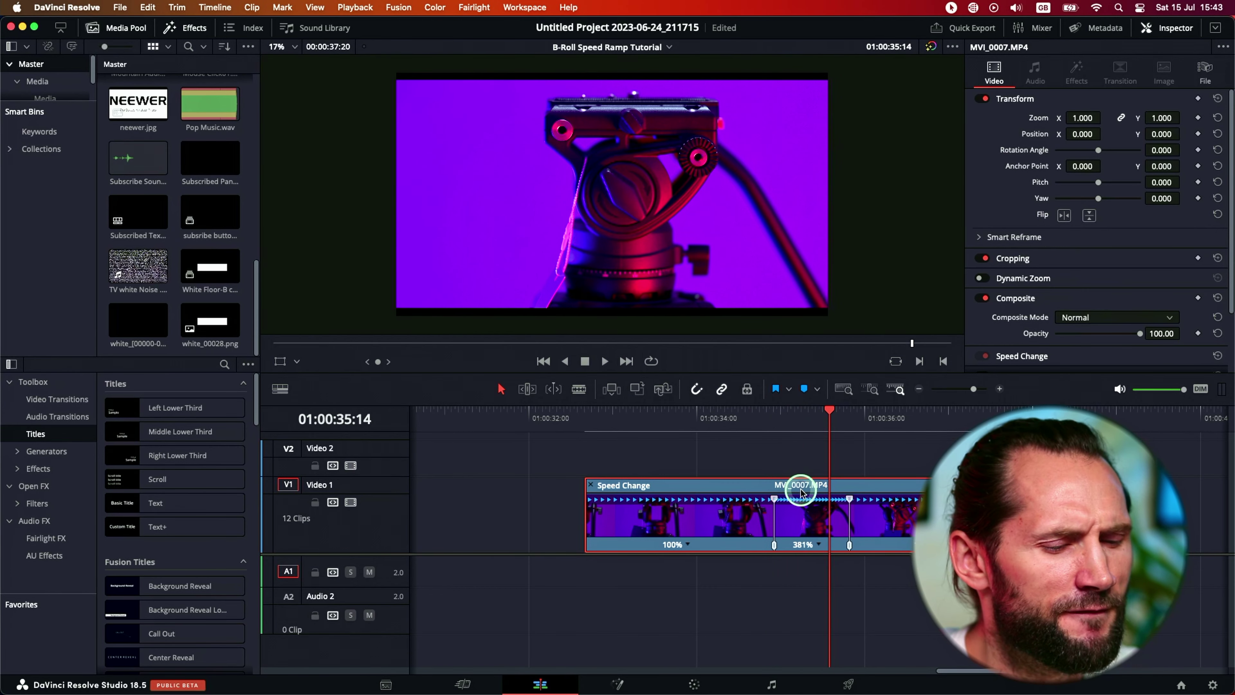
pyautogui.rightClick(799, 521)
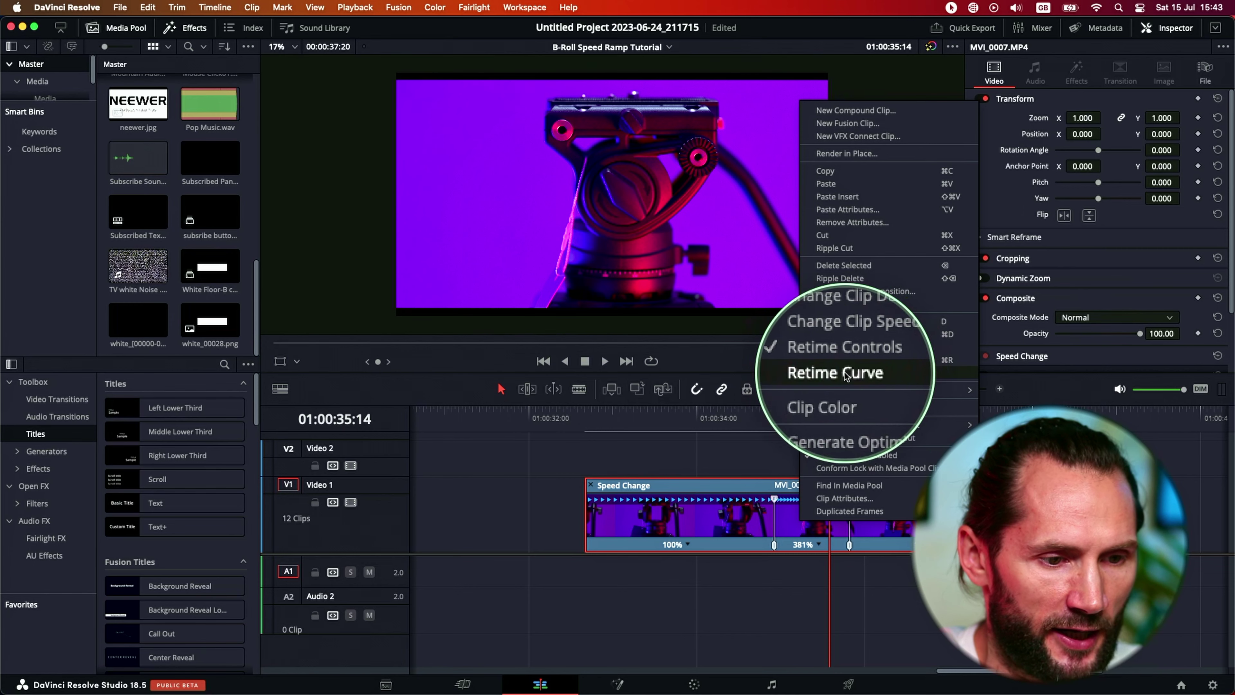
# - Display the Retime Curve graph beneath MVI_0007.MP4
pyautogui.click(836, 361)
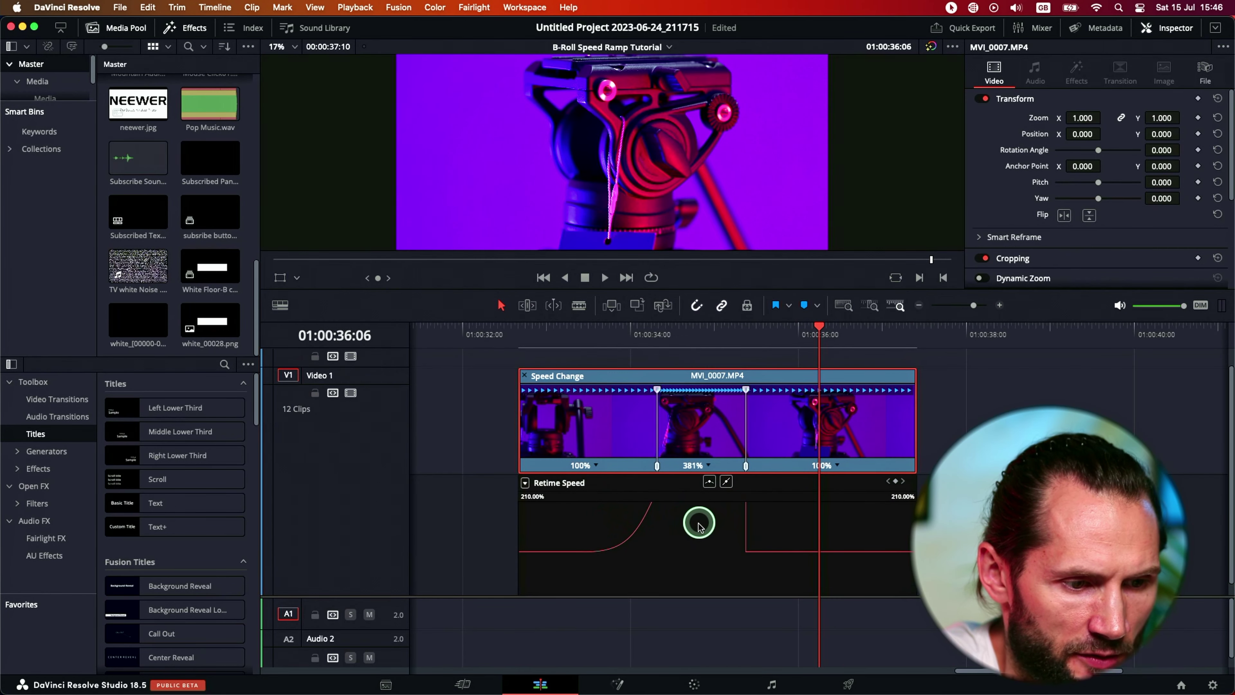
pyautogui.scroll(-1, 698, 526)
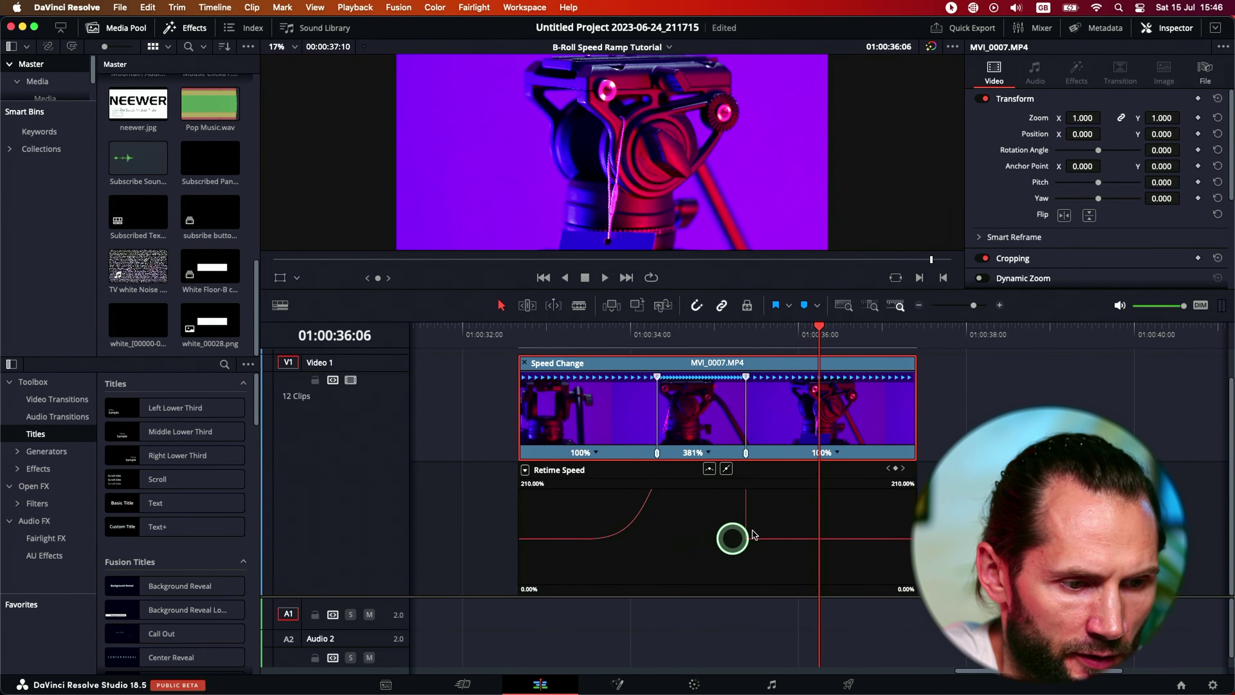
# - Rescale the Retime Speed graph to 625% and select the curve's first keyframe
pyautogui.scroll(1, 684, 525)
pyautogui.scroll(-1, 686, 530)
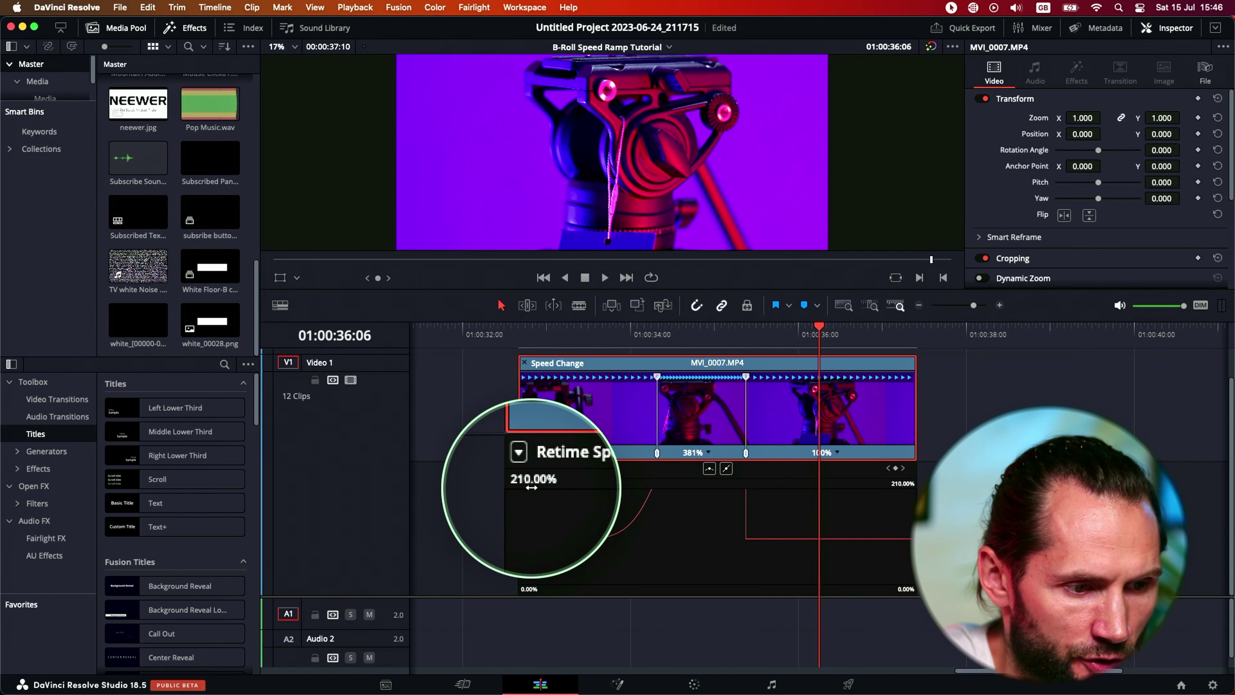
pyautogui.moveTo(532, 487); pyautogui.dragTo(579, 480)
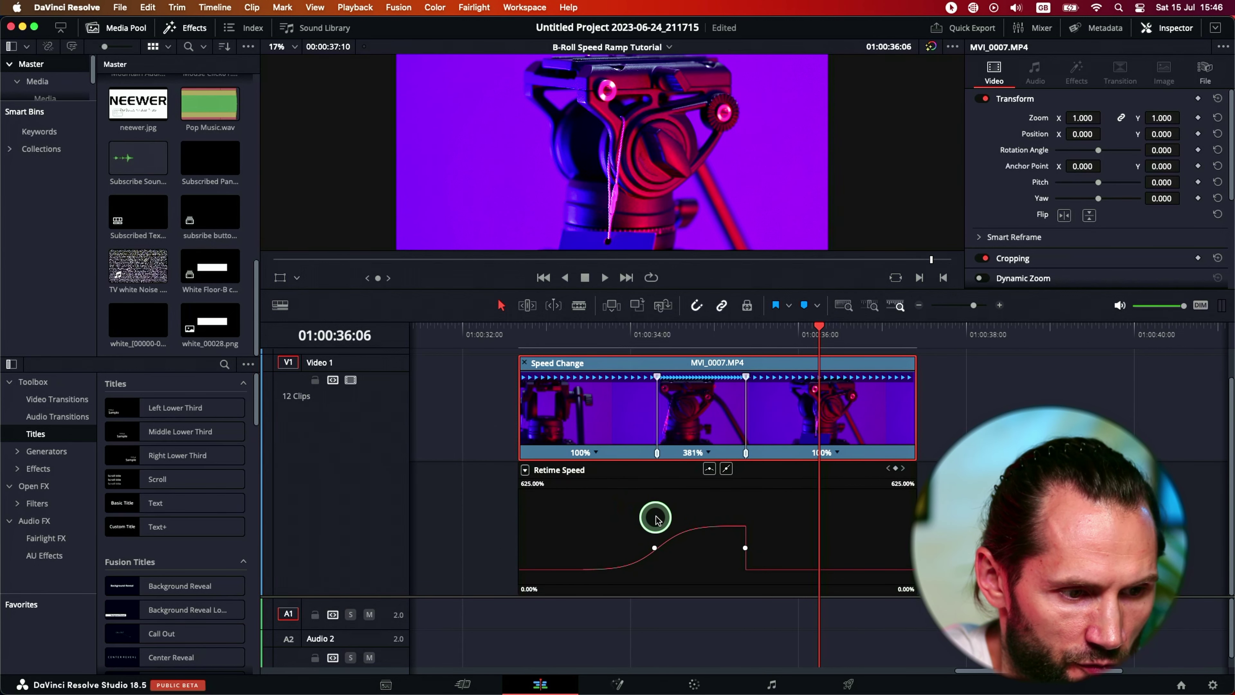
pyautogui.click(653, 548)
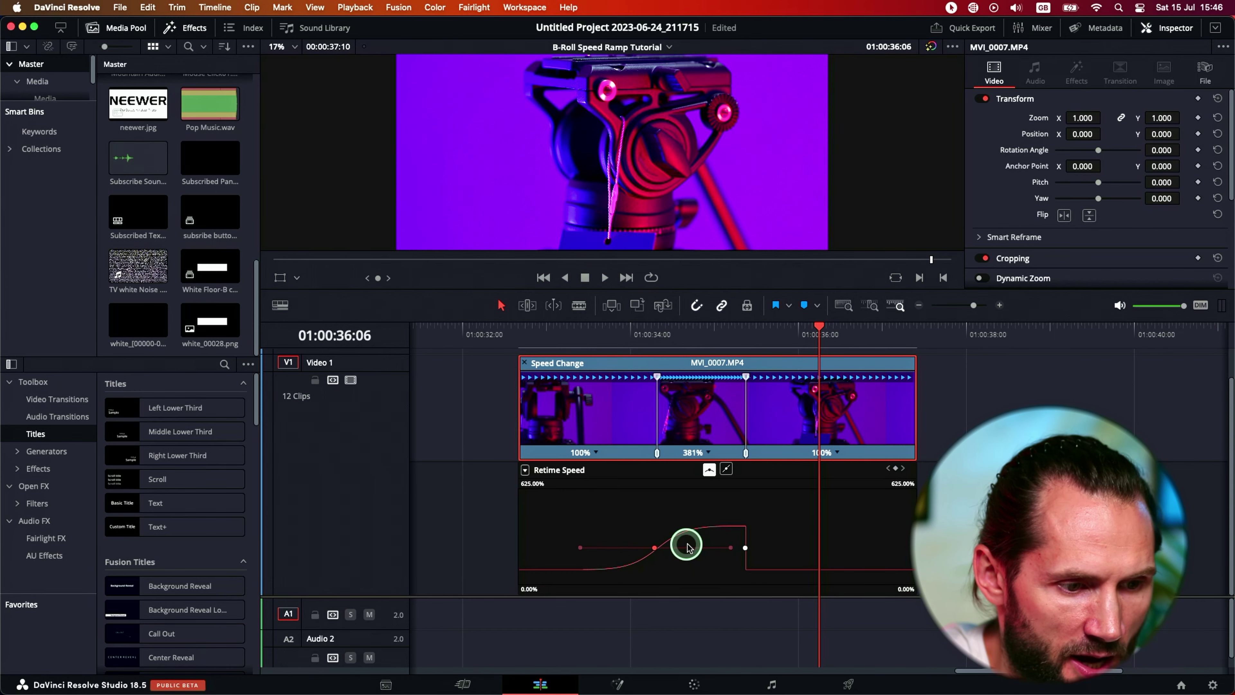
# - Ease the curve into the 381% section and make the second keyframe smooth
pyautogui.moveTo(581, 547)
pyautogui.mouseDown()
pyautogui.moveTo(568, 547)
pyautogui.moveTo(628, 537)
pyautogui.moveTo(563, 552)
pyautogui.moveTo(584, 547)
pyautogui.mouseUp()
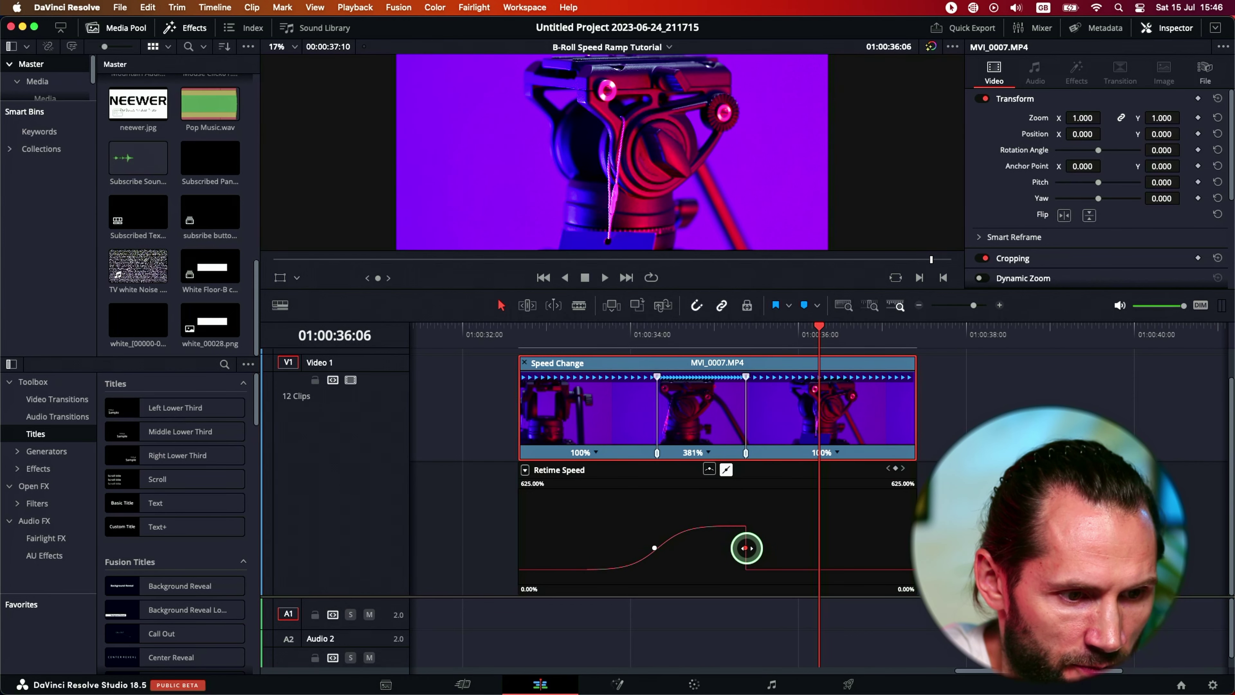
pyautogui.click(710, 470)
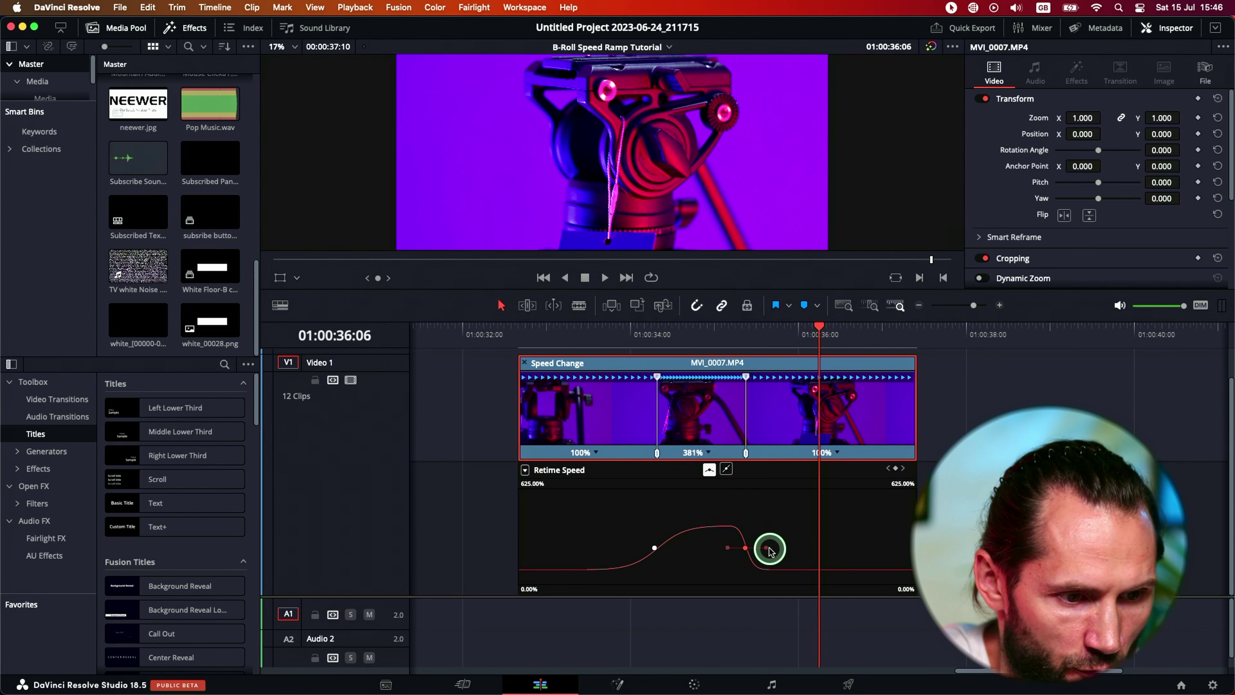
pyautogui.moveTo(768, 546)
pyautogui.mouseDown()
pyautogui.moveTo(805, 535)
pyautogui.moveTo(766, 548)
pyautogui.mouseUp()
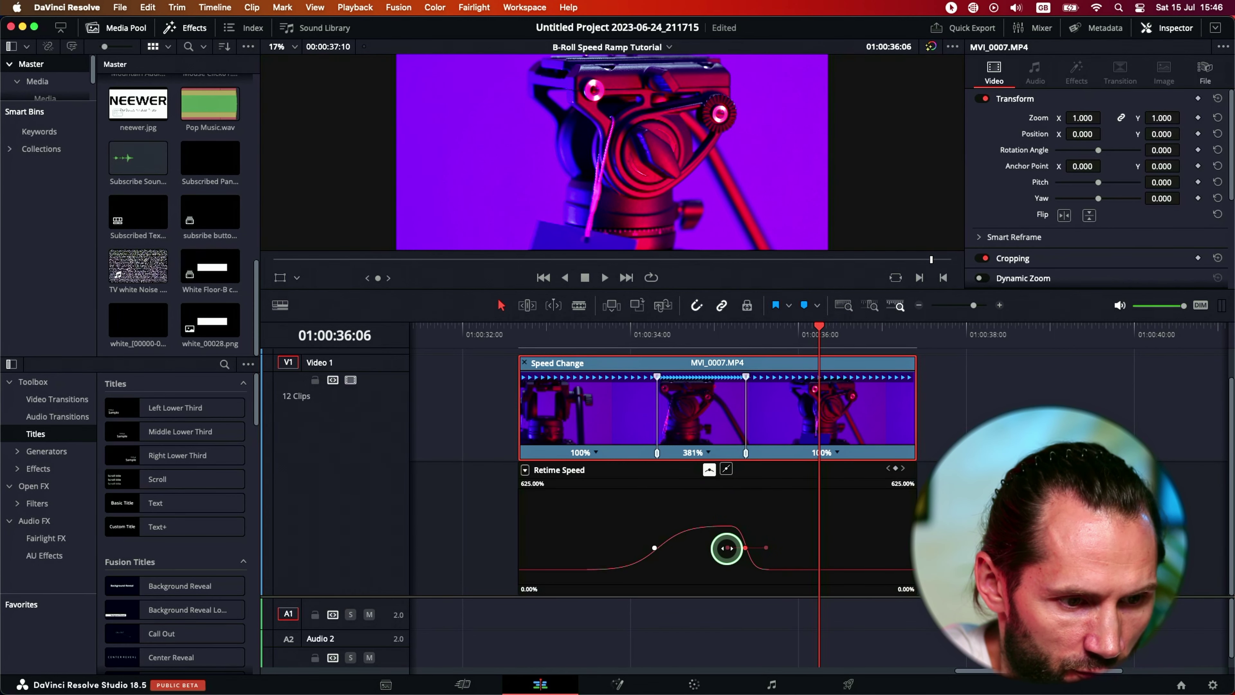
# - Reshape and widen the second keyframe's handles to soften the slowdown out of 381%
pyautogui.moveTo(726, 549); pyautogui.dragTo(713, 554)
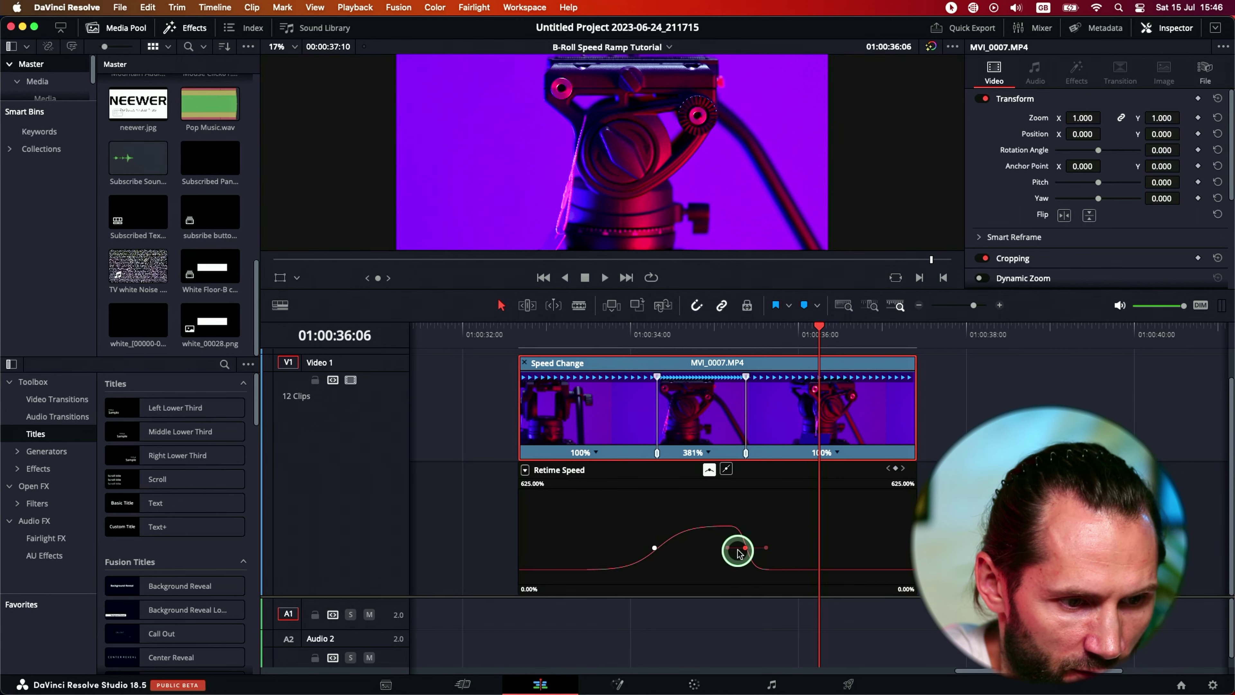
pyautogui.moveTo(691, 558); pyautogui.dragTo(724, 550)
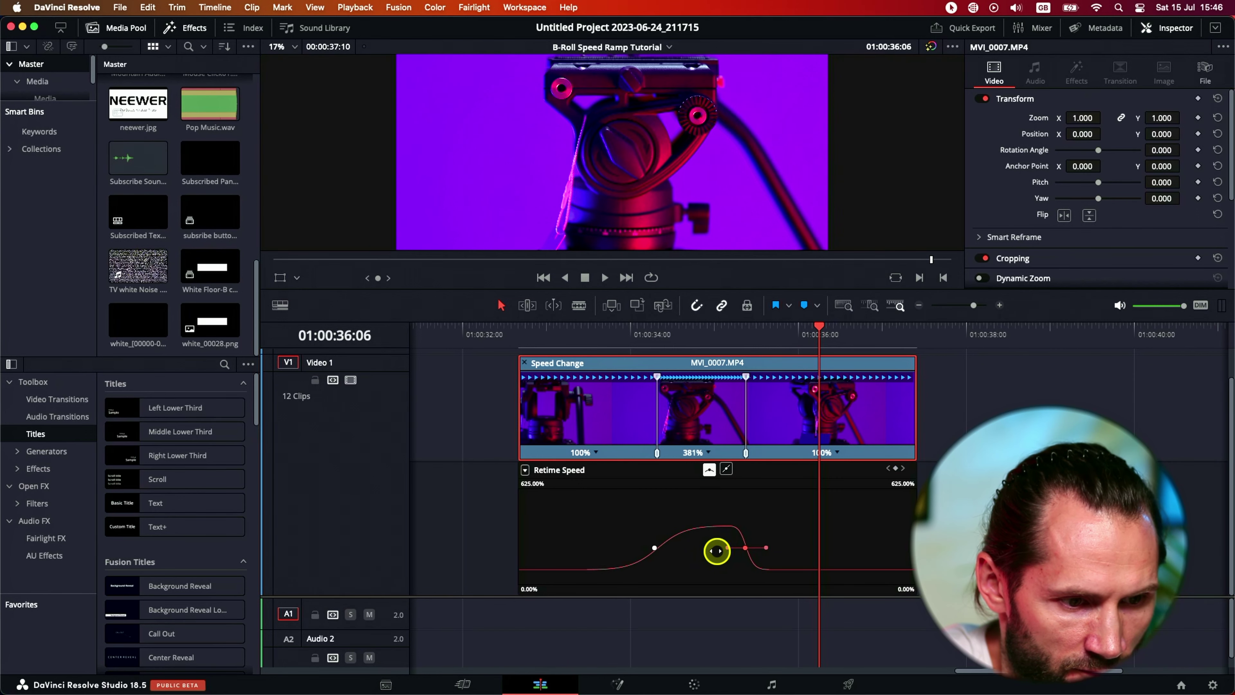
pyautogui.moveTo(642, 569); pyautogui.dragTo(642, 569)
pyautogui.moveTo(728, 549); pyautogui.dragTo(616, 555)
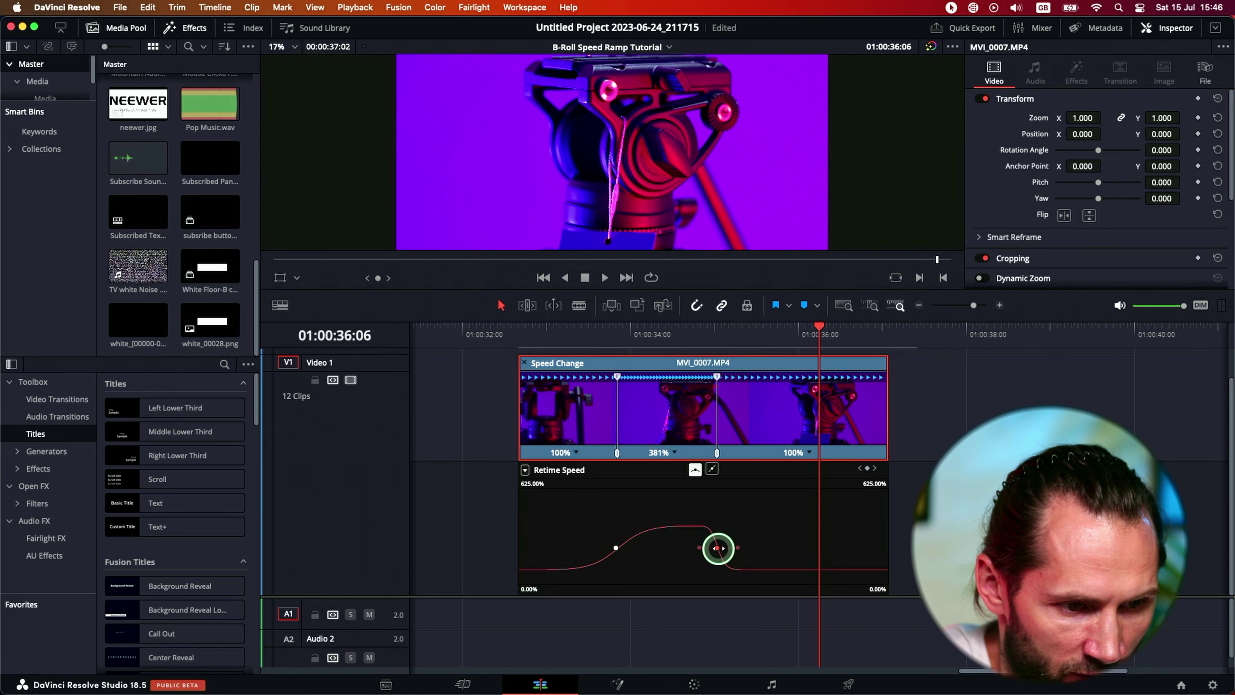
pyautogui.moveTo(737, 547); pyautogui.dragTo(783, 550)
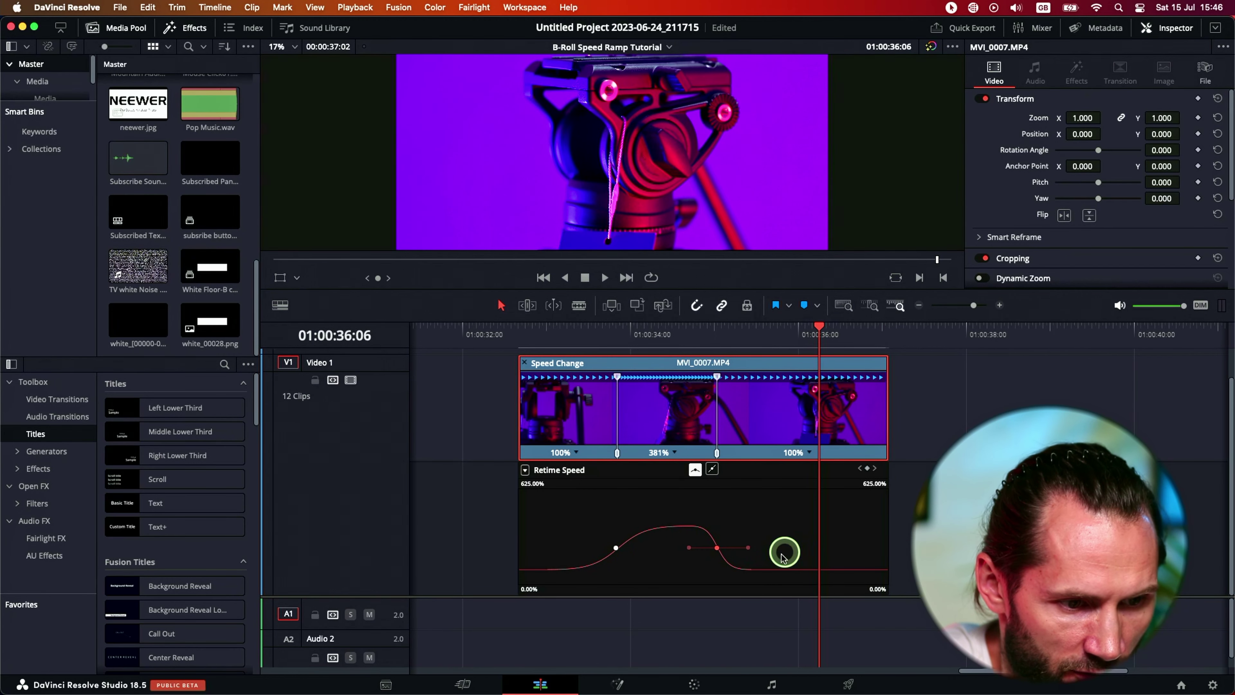
# - Play back the smoothed ramp, then widen the 381% section and adjust the second point's easing
pyautogui.click(562, 340)
pyautogui.press('space')
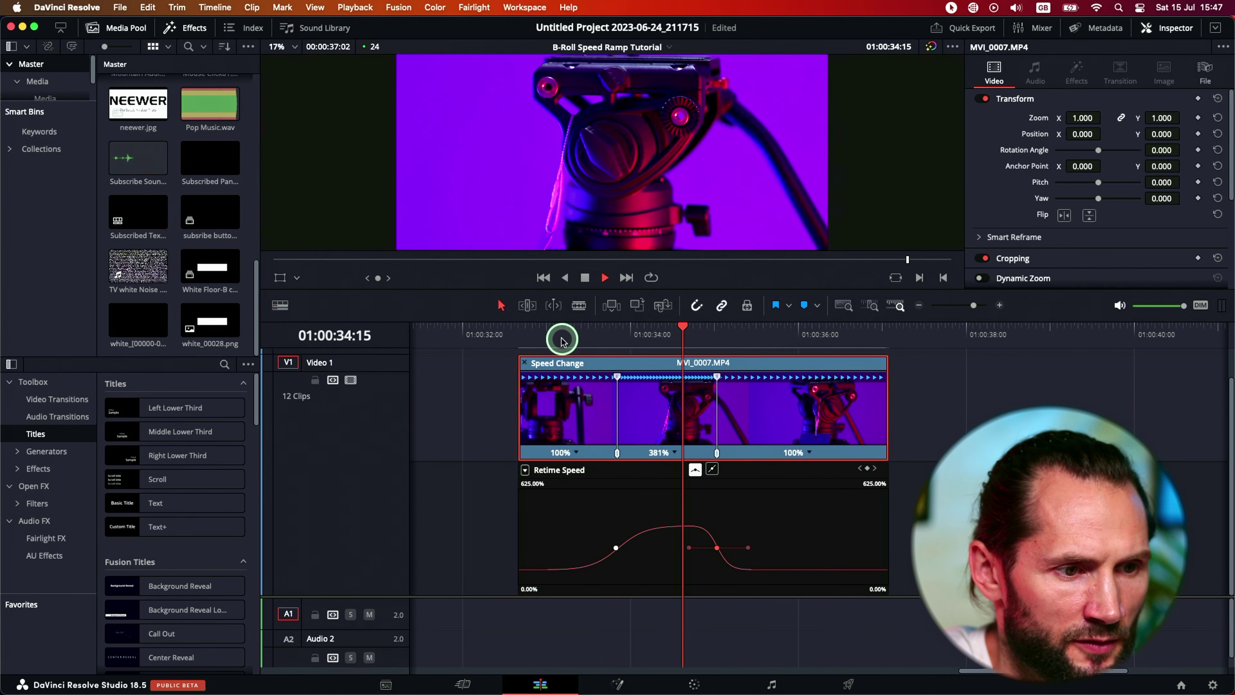
pyautogui.press('space')
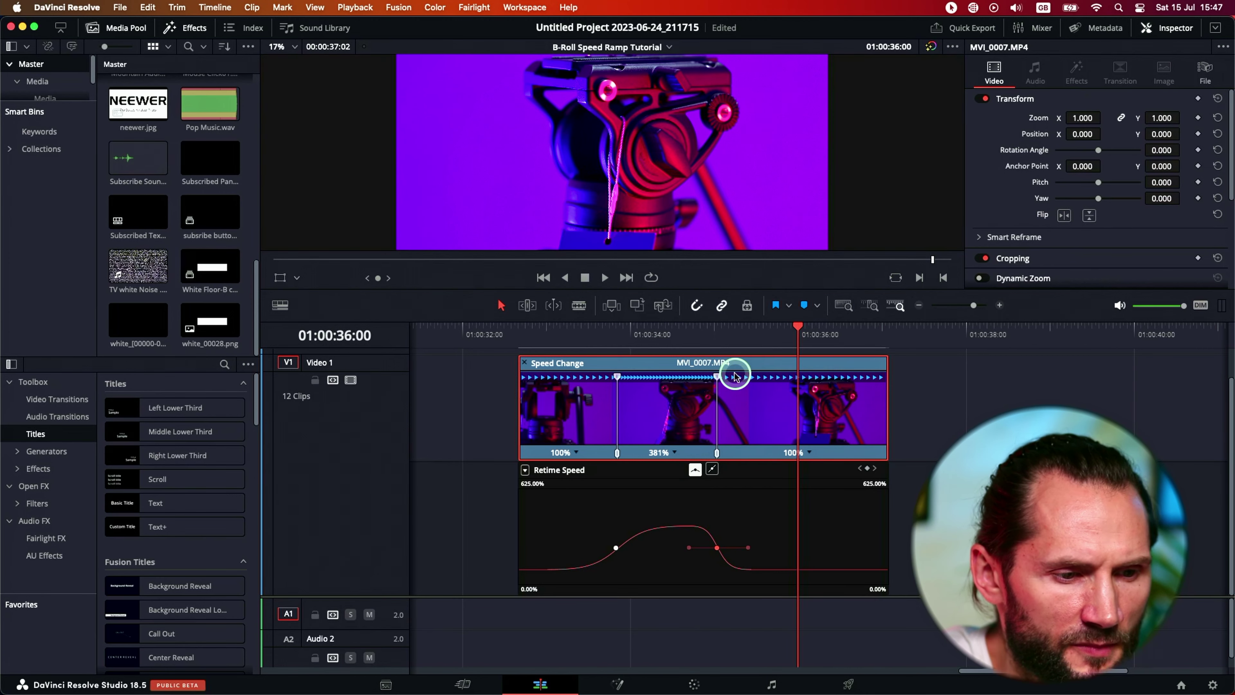
pyautogui.moveTo(718, 453); pyautogui.dragTo(740, 452)
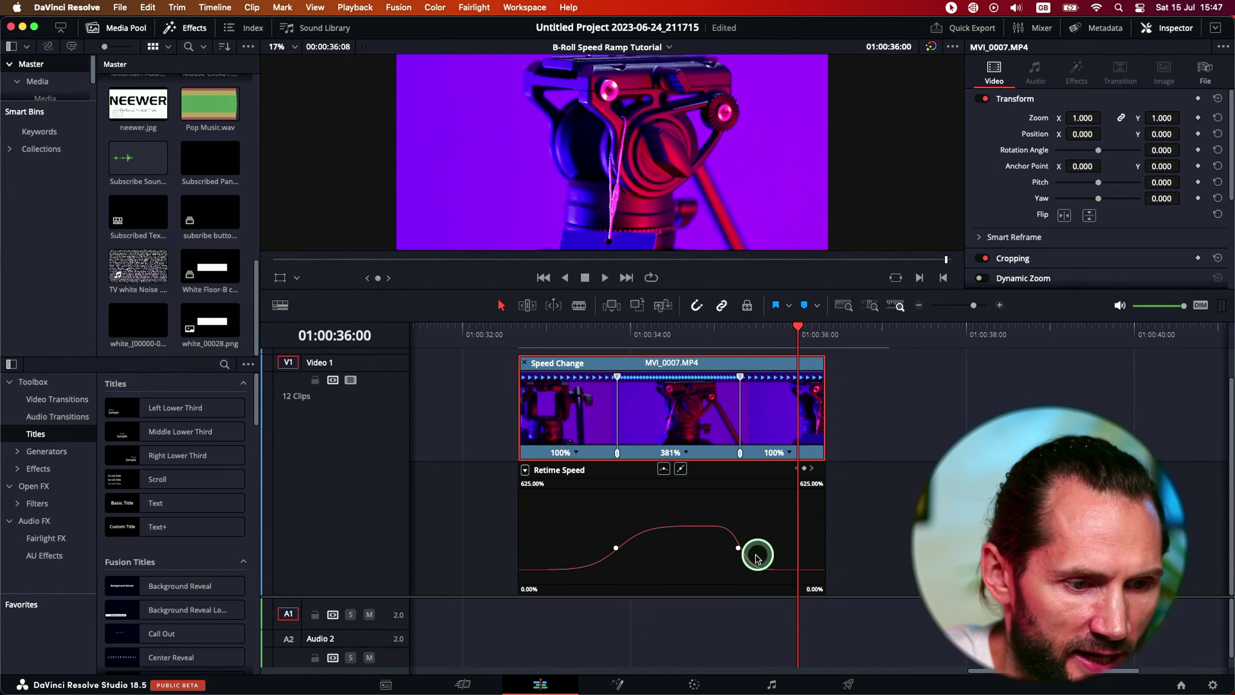
pyautogui.moveTo(738, 548); pyautogui.dragTo(794, 547)
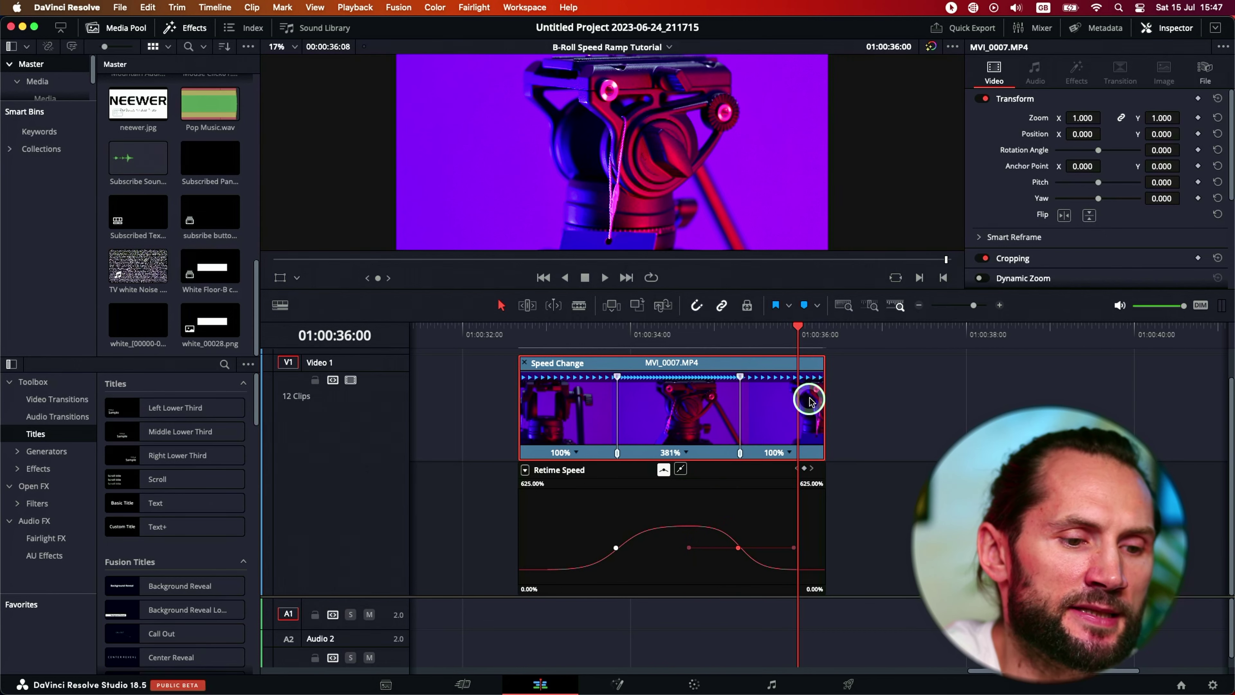
# - Extend the final normal-speed section to just past 01:00:40 and smooth the ramp-down point's curve
pyautogui.moveTo(823, 408); pyautogui.dragTo(1034, 405)
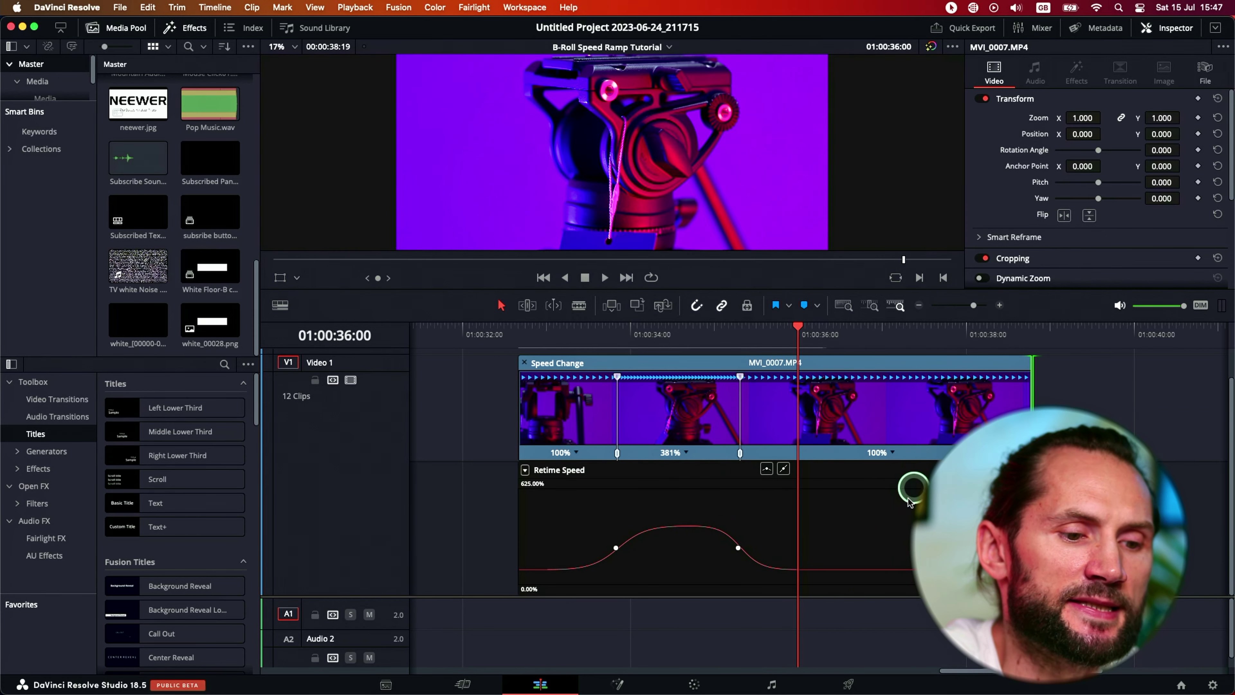
pyautogui.moveTo(738, 547); pyautogui.dragTo(757, 547)
pyautogui.moveTo(979, 412); pyautogui.dragTo(831, 431)
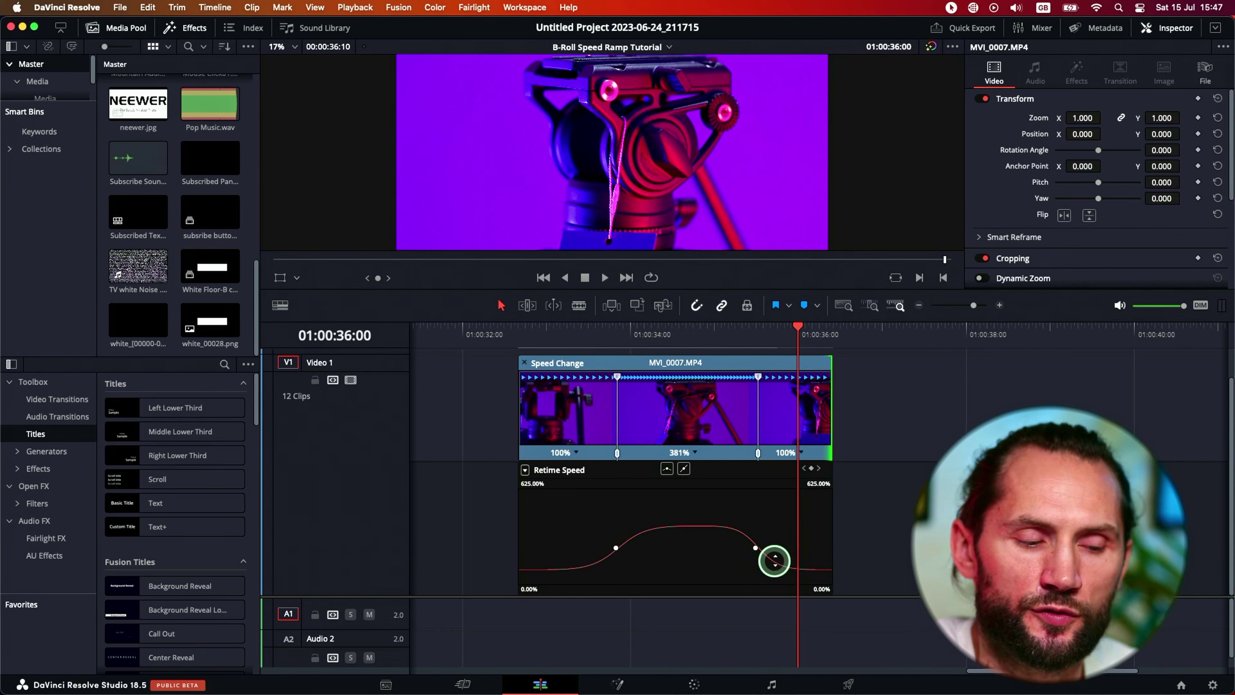
pyautogui.moveTo(833, 425); pyautogui.dragTo(1186, 416)
pyautogui.click(754, 546)
pyautogui.moveTo(811, 546); pyautogui.dragTo(849, 546)
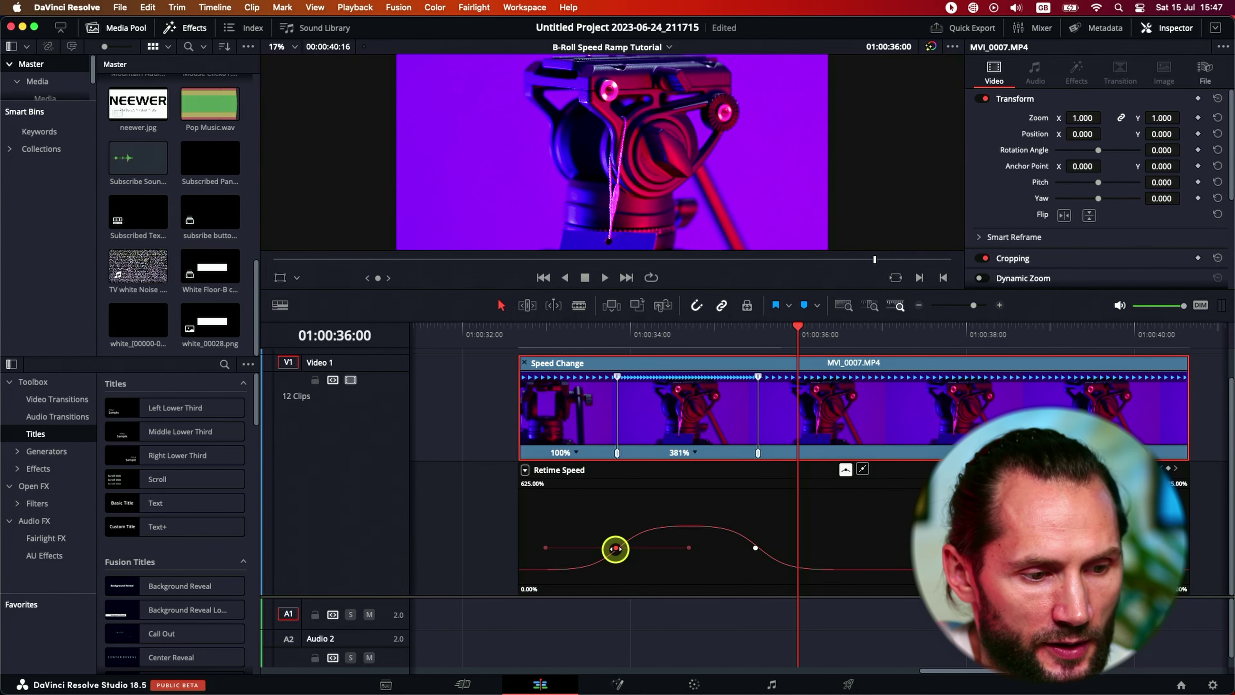
# - Ease the ramp into the fast section with the left Bezier handle, and move the 381% end later
pyautogui.click(552, 550)
pyautogui.moveTo(546, 548); pyautogui.dragTo(512, 552)
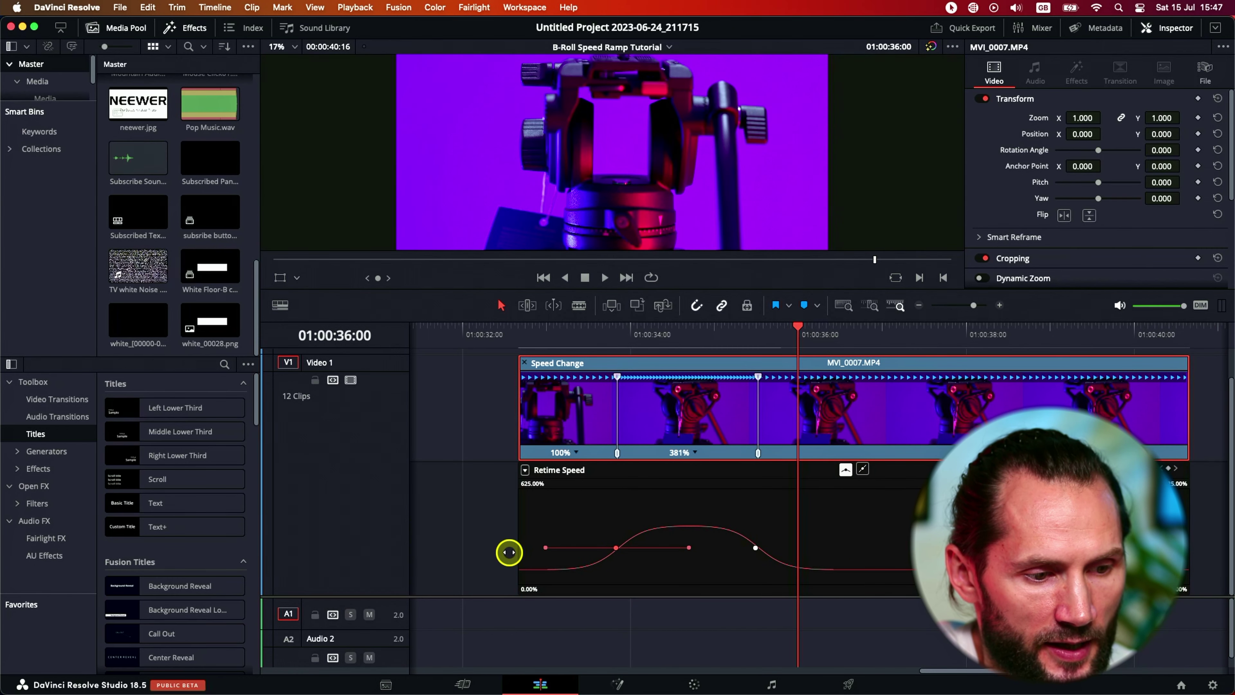
pyautogui.click(548, 549)
pyautogui.moveTo(552, 548)
pyautogui.mouseDown()
pyautogui.moveTo(605, 547)
pyautogui.moveTo(529, 553)
pyautogui.mouseUp()
pyautogui.moveTo(755, 548); pyautogui.dragTo(788, 563)
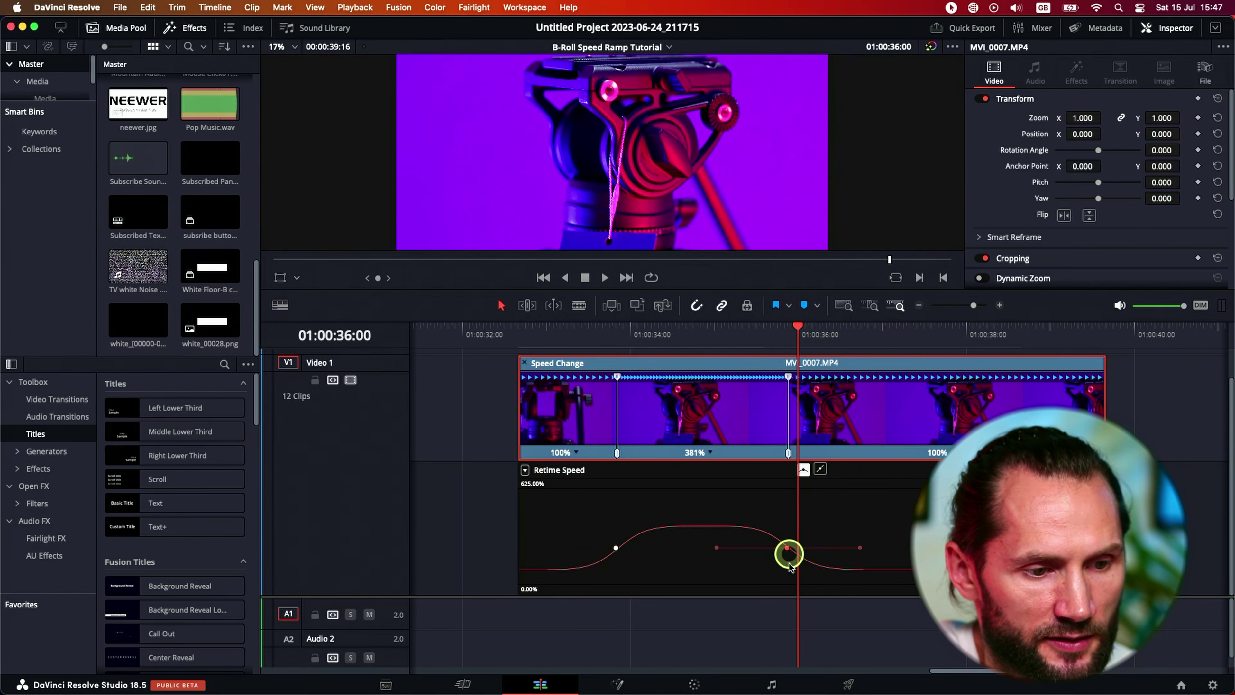
# - Extend the clip's start with more footage and play back the speed ramp from the beginning
pyautogui.moveTo(519, 428); pyautogui.dragTo(491, 430)
pyautogui.click(497, 336)
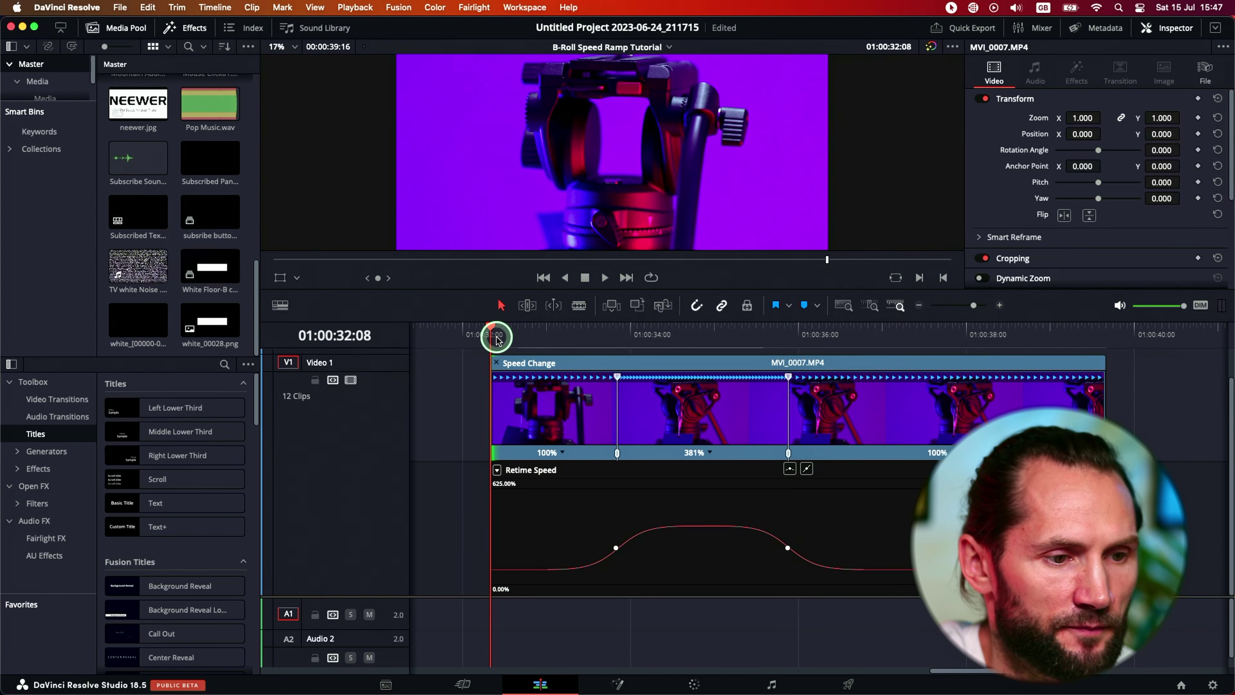
pyautogui.press('space')
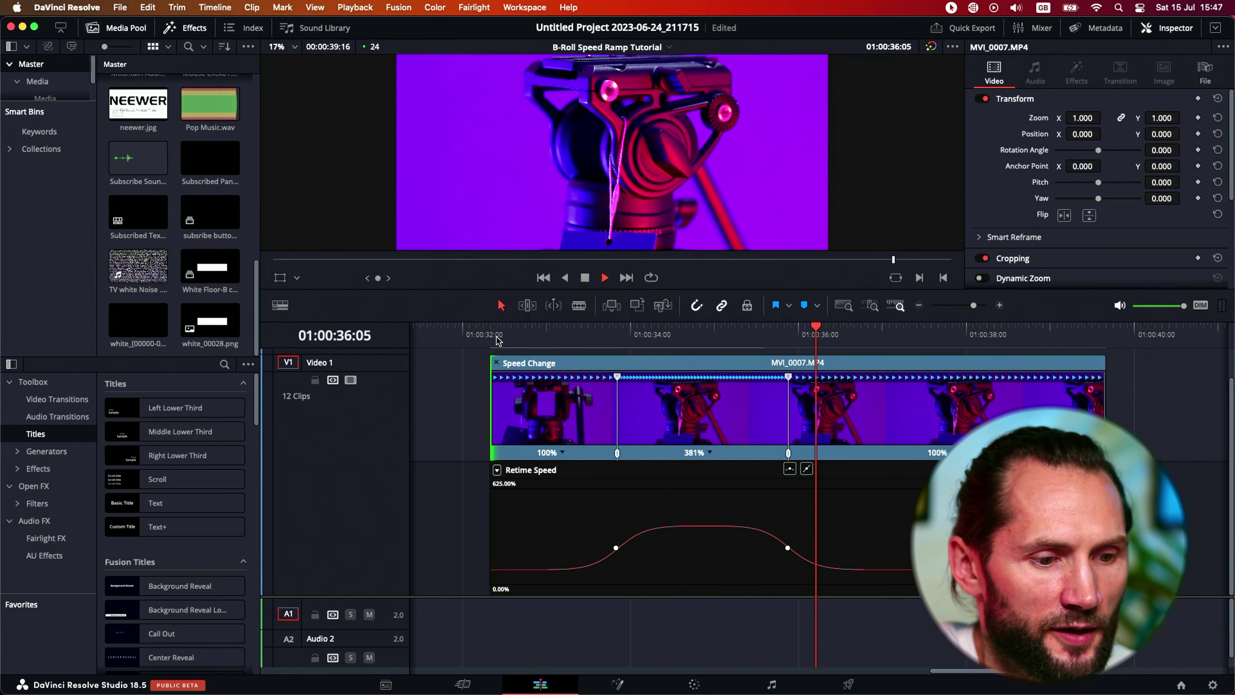
pyautogui.click(892, 402)
# - Shorten the 381% fast section by dragging its end speed point left
pyautogui.click(892, 414)
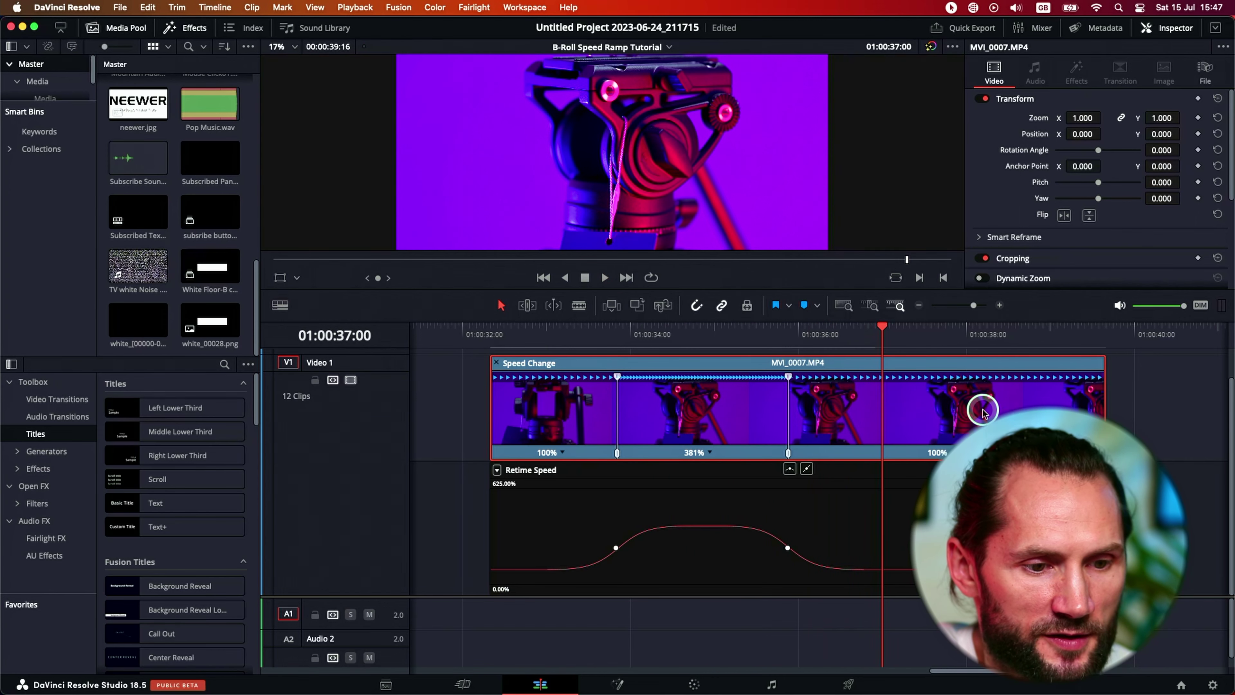
pyautogui.press('Right')
pyautogui.press('Right')
pyautogui.press('Right')
pyautogui.press('Right')
pyautogui.press('Right')
pyautogui.press('Right')
pyautogui.press('Right')
pyautogui.press('Right')
pyautogui.press('Right')
pyautogui.press('Right')
pyautogui.click(789, 453)
pyautogui.moveTo(789, 453); pyautogui.dragTo(738, 452)
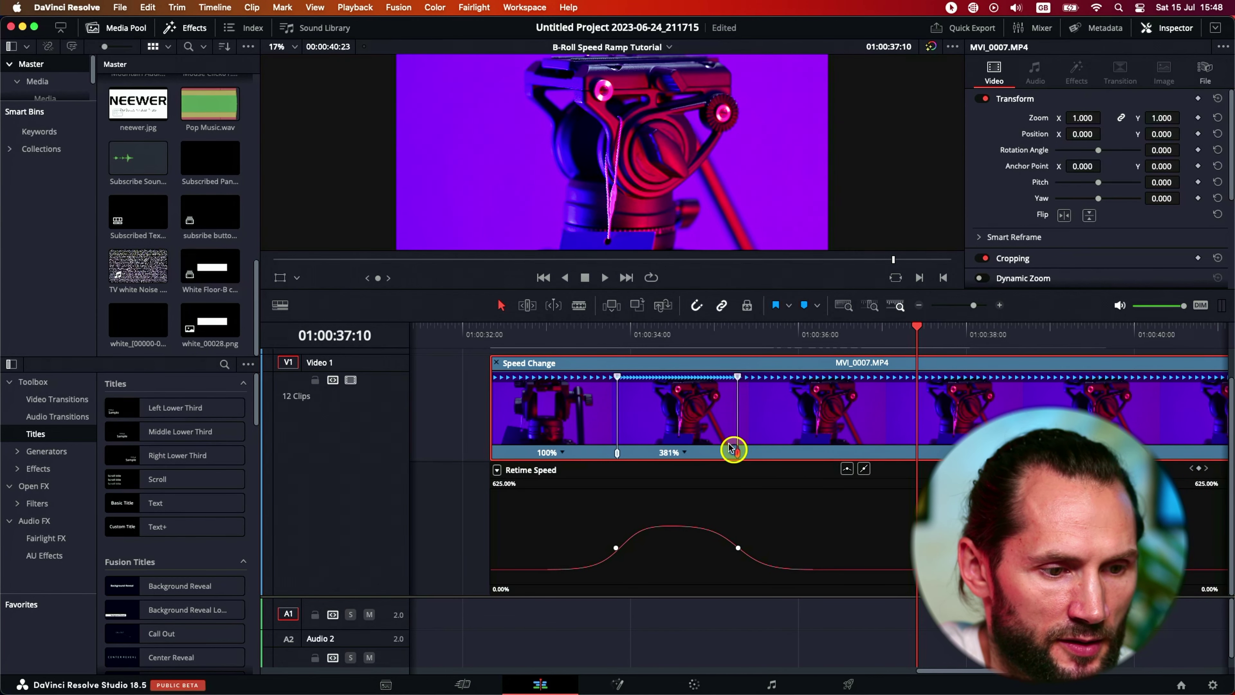
# - Play back and scrub around 01:00:34 to review the shortened ramp
pyautogui.click(651, 343)
pyautogui.press('space')
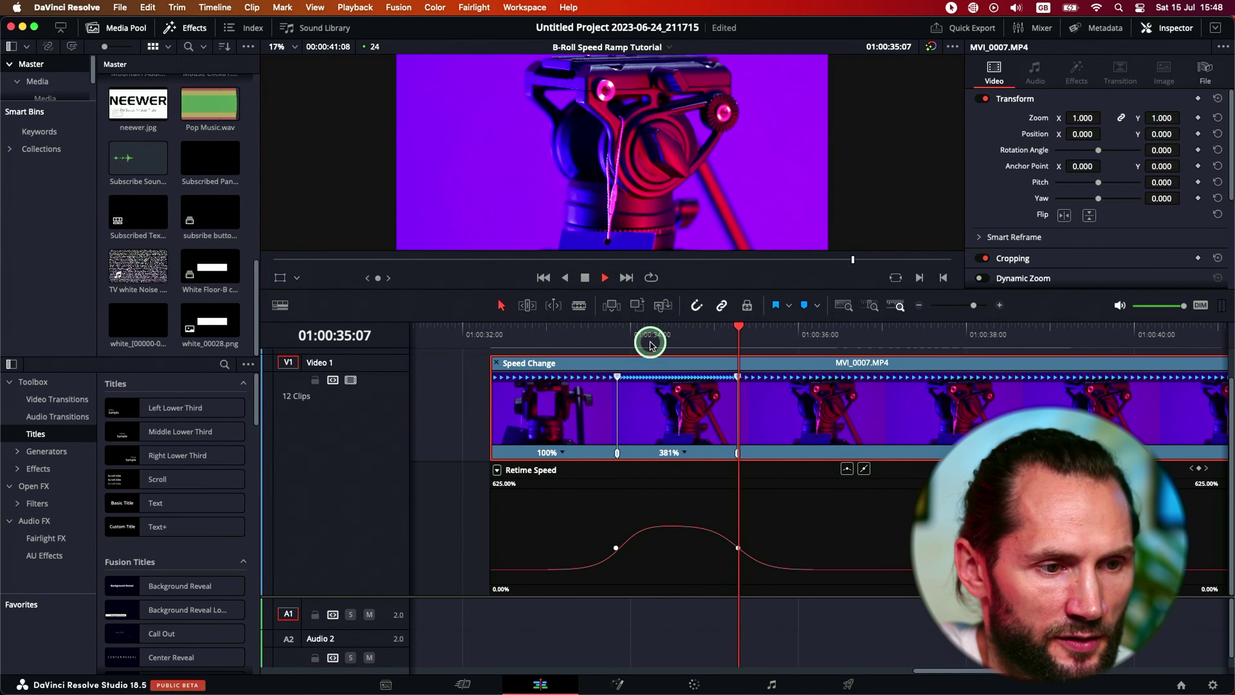
pyautogui.press('space')
pyautogui.moveTo(659, 334); pyautogui.dragTo(928, 367)
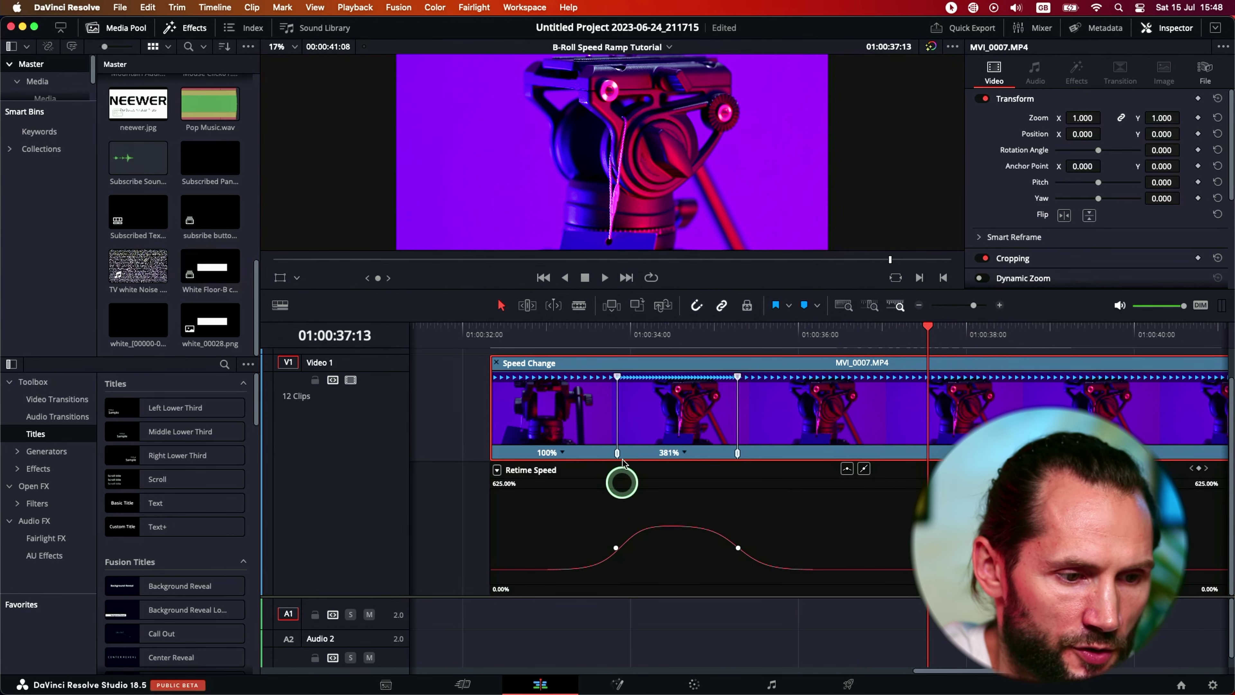
# - Shorten the fast section further, reveal more footage at the clip's start, and play it back
pyautogui.moveTo(618, 454); pyautogui.dragTo(572, 460)
pyautogui.moveTo(492, 417); pyautogui.dragTo(460, 420)
pyautogui.click(461, 334)
pyautogui.press('space')
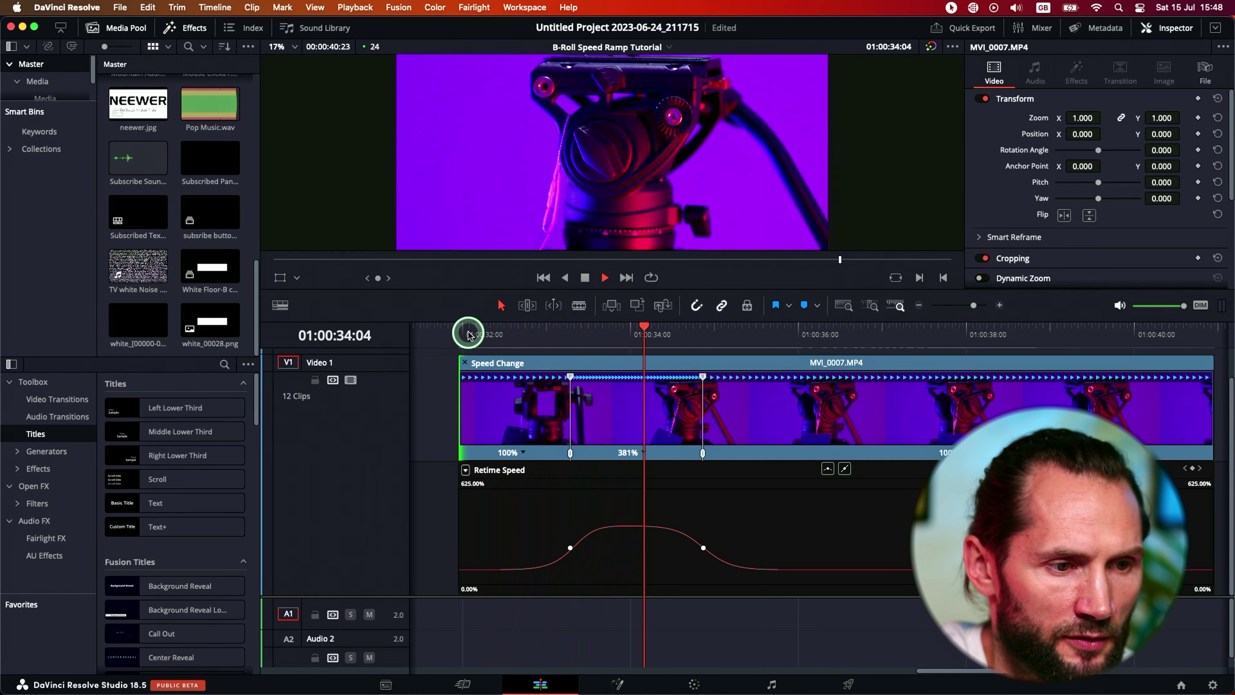
pyautogui.press('space')
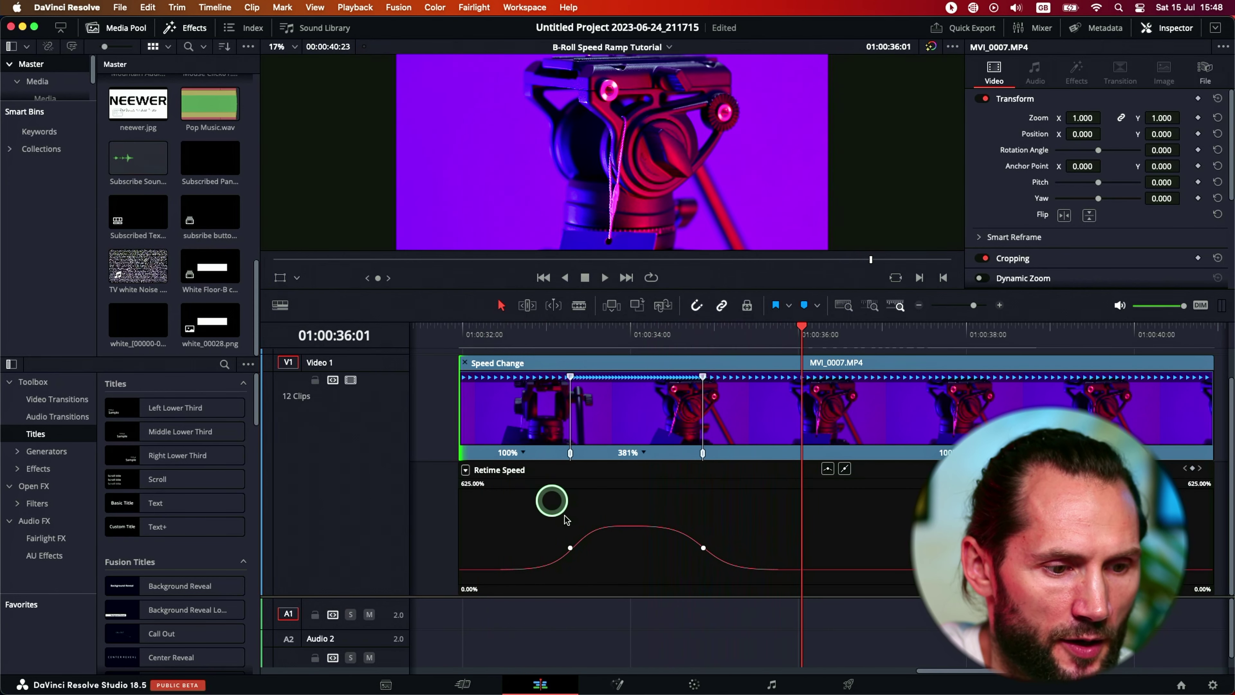
# - Move both speed points and the ramp keyframe earlier, then trim the clip's tail to about 01:00:36:06
pyautogui.moveTo(703, 452); pyautogui.dragTo(534, 459)
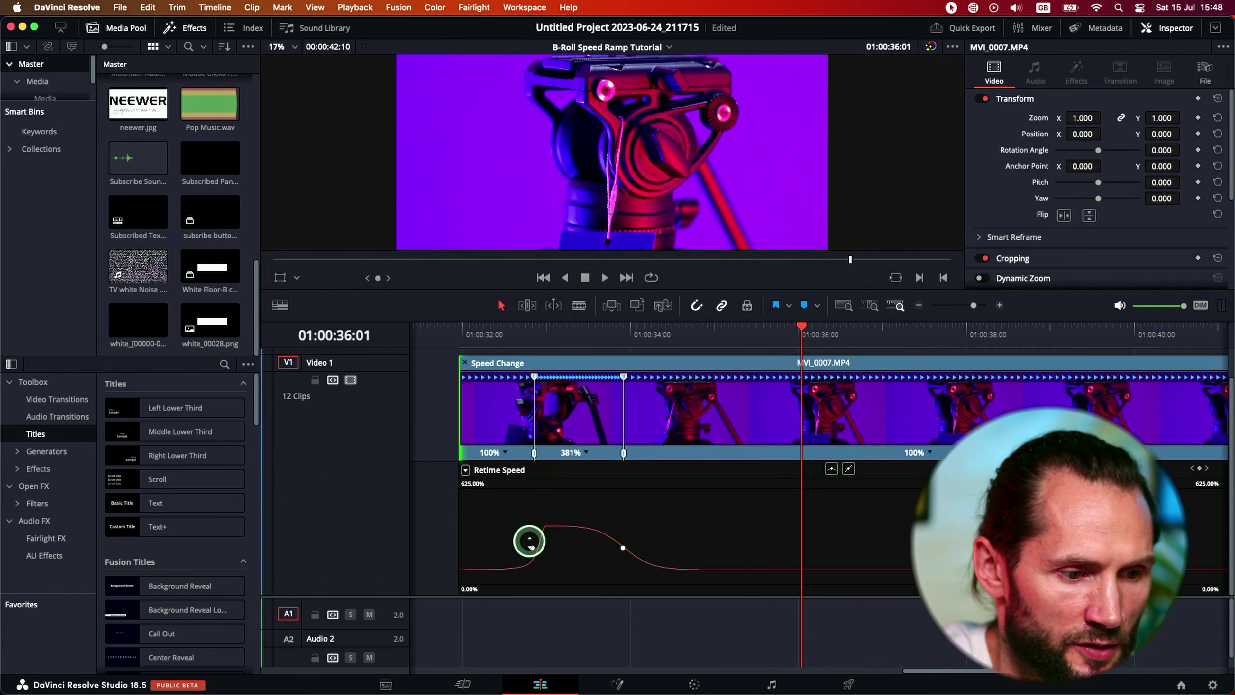
pyautogui.moveTo(532, 549); pyautogui.dragTo(516, 548)
pyautogui.click(464, 341)
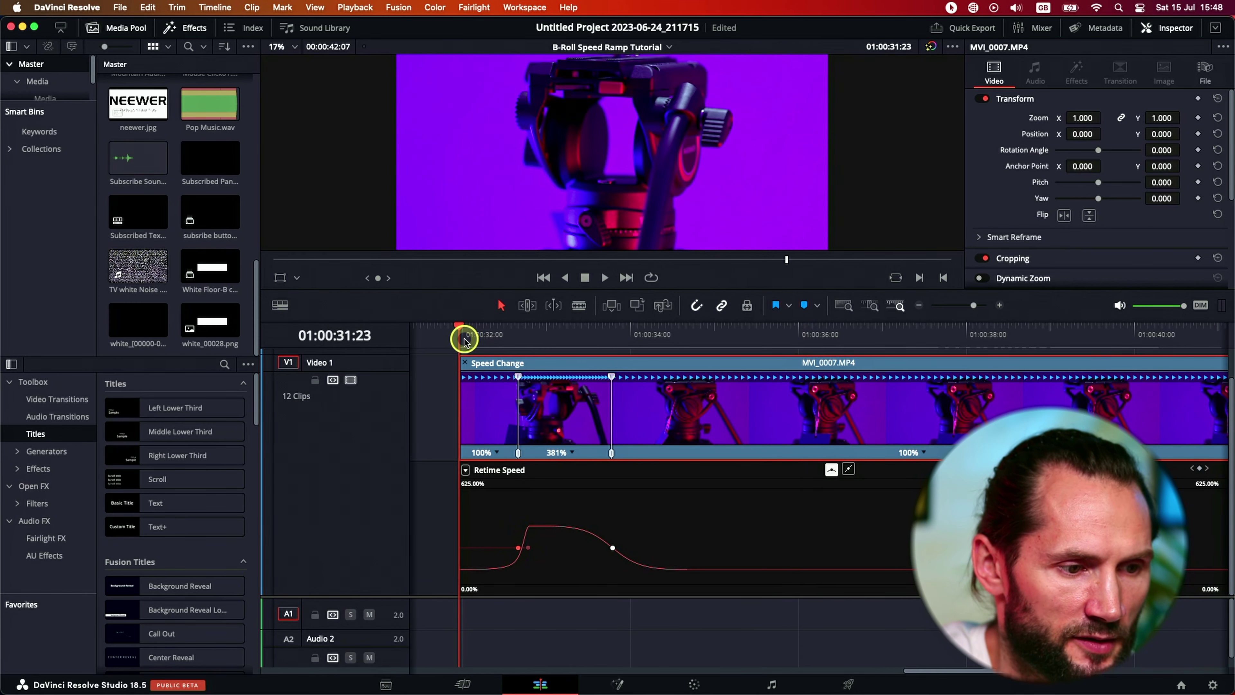
pyautogui.press('space')
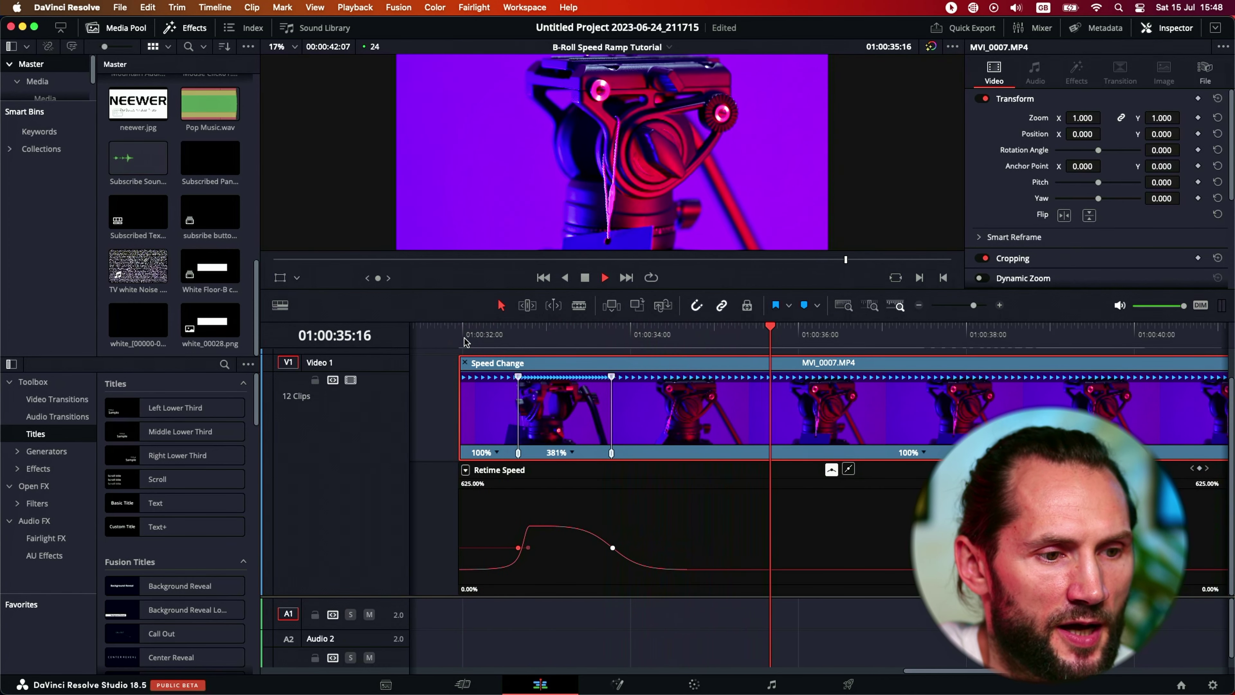
pyautogui.press('space')
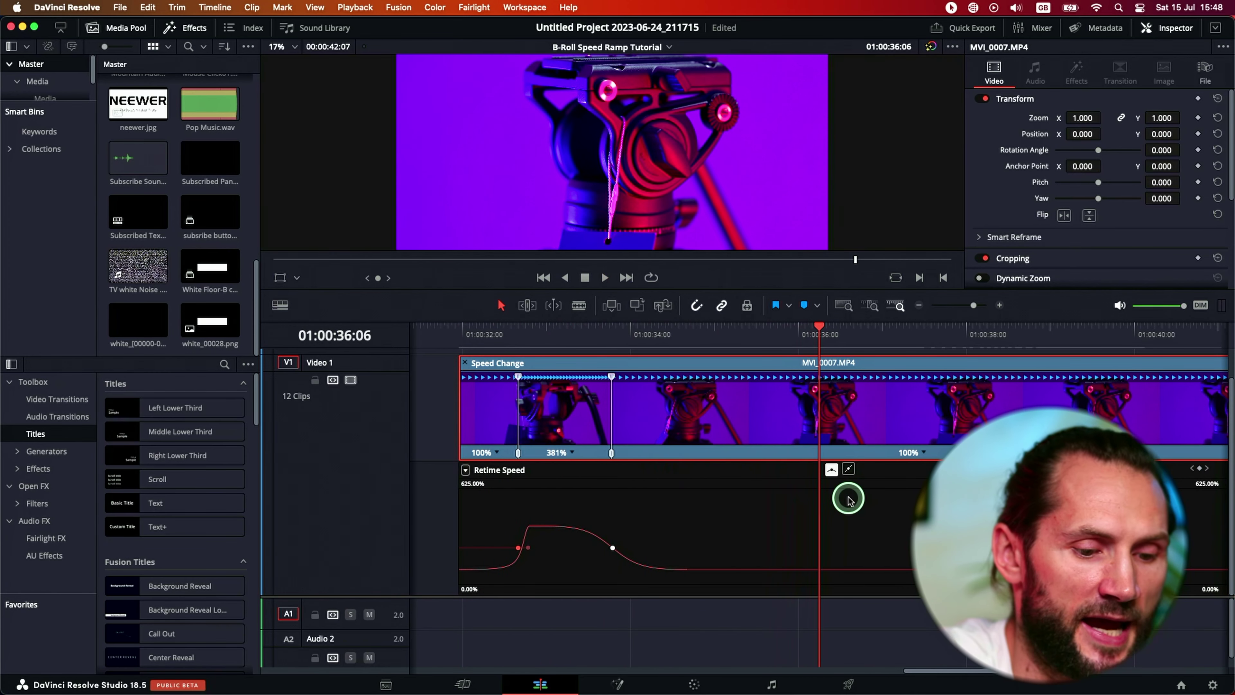
pyautogui.press('super+minus')
pyautogui.moveTo(1069, 424); pyautogui.dragTo(838, 460)
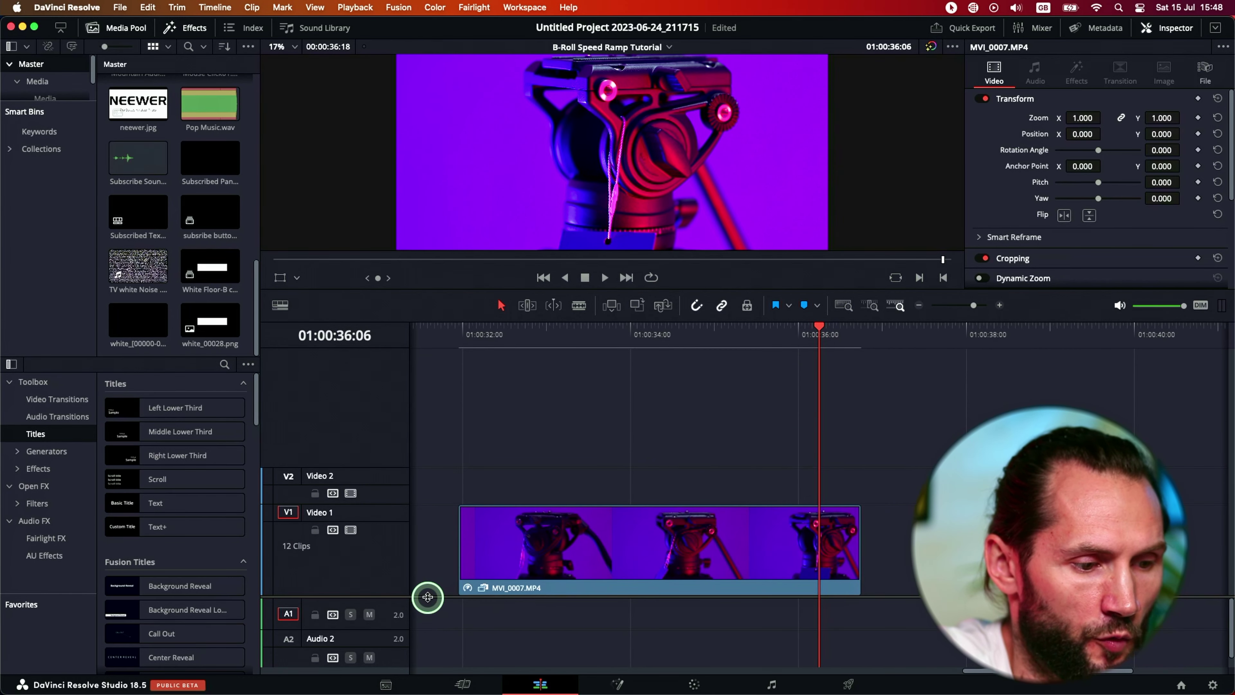
# - Enlarge the video track area and bring back MVI_0007's retime controls with Cmd+R
pyautogui.moveTo(428, 596); pyautogui.dragTo(449, 517)
pyautogui.click(554, 487)
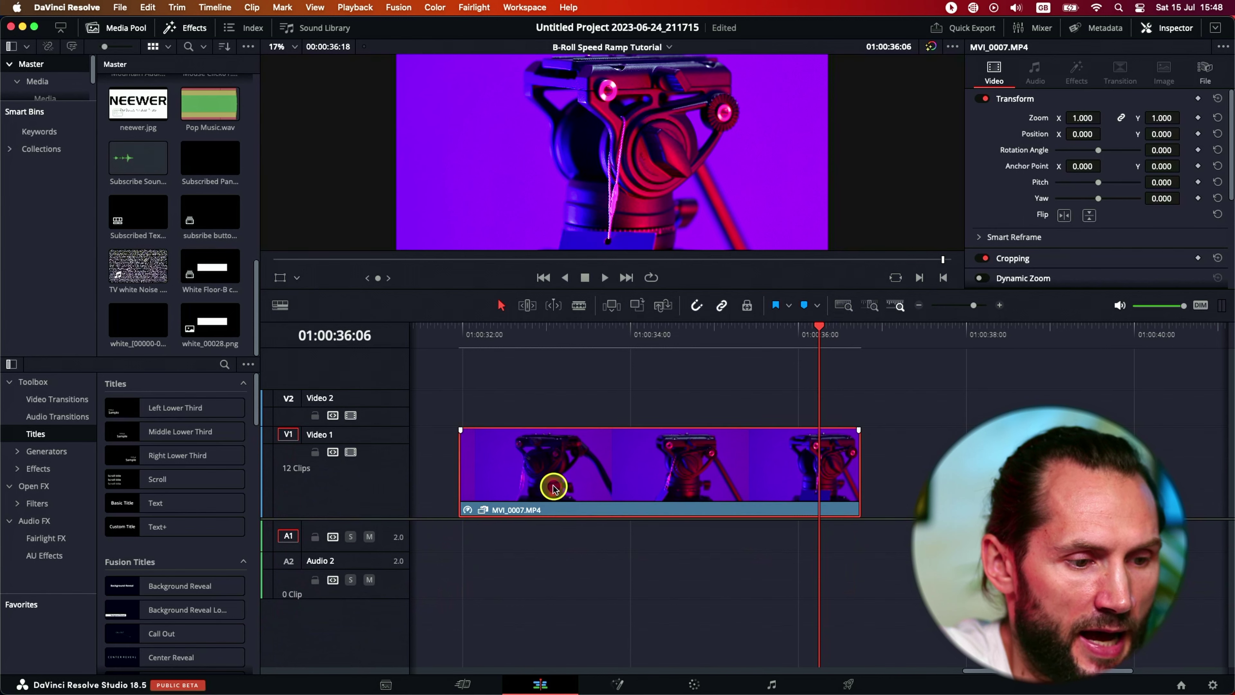
pyautogui.press('cmd+r')
pyautogui.rightClick(637, 470)
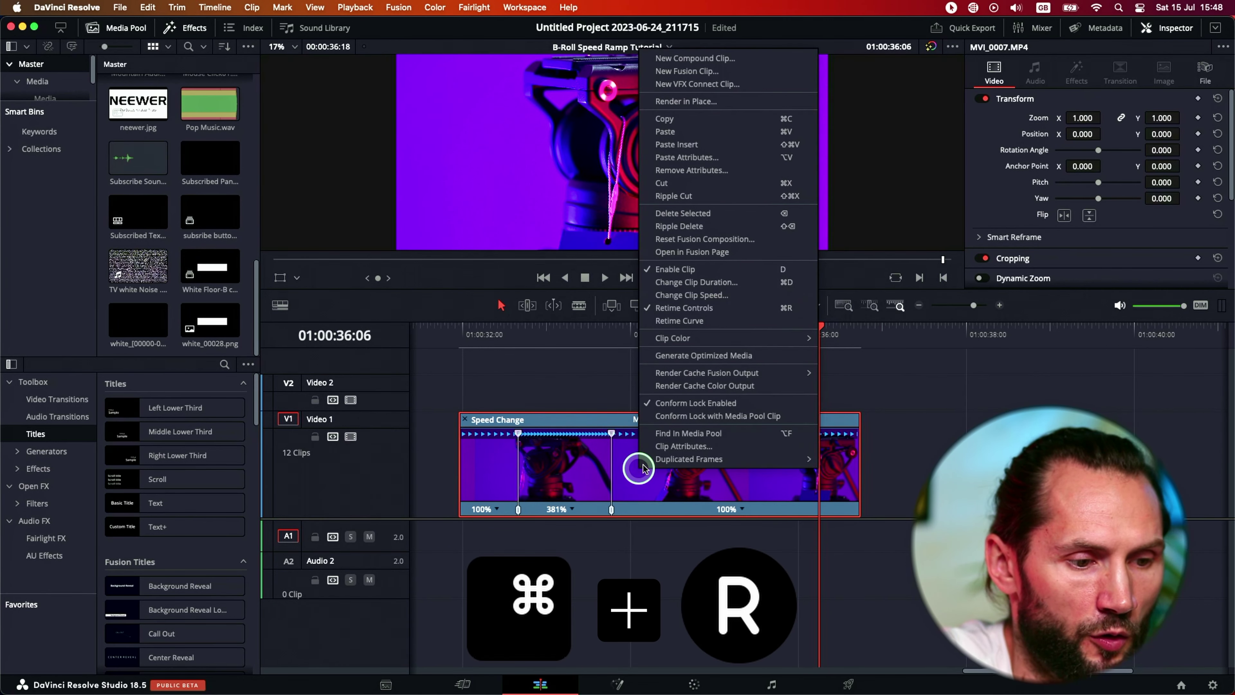
pyautogui.click(771, 313)
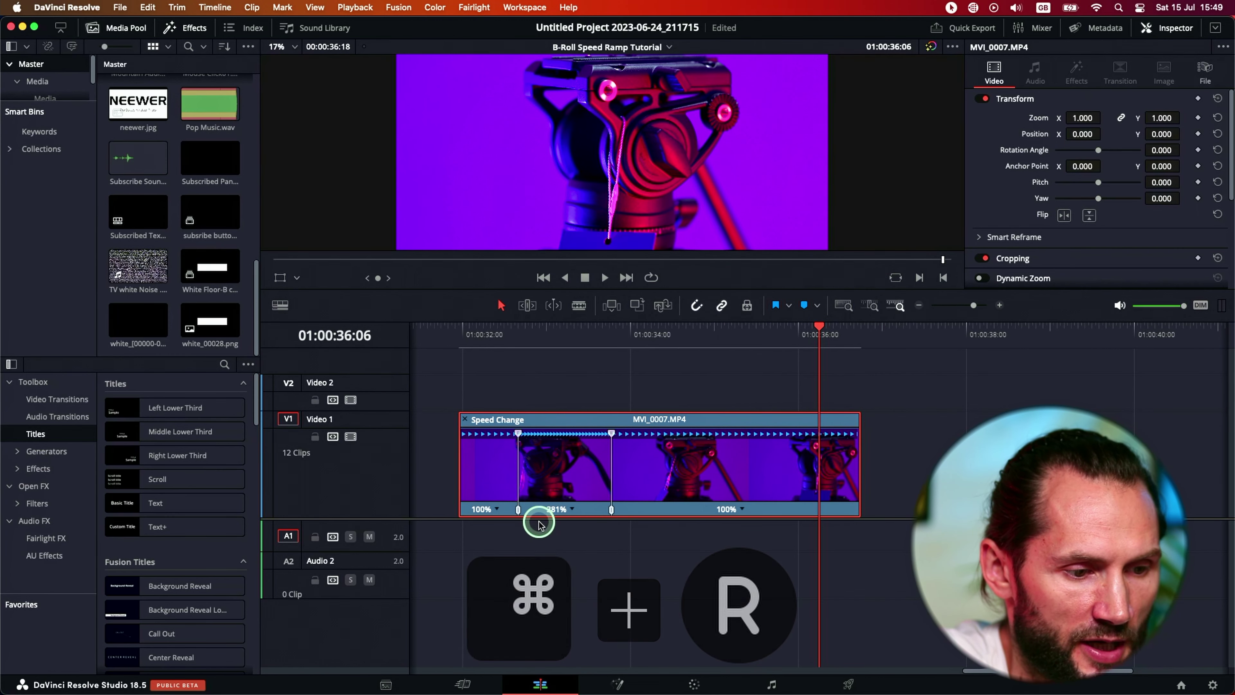
pyautogui.click(742, 510)
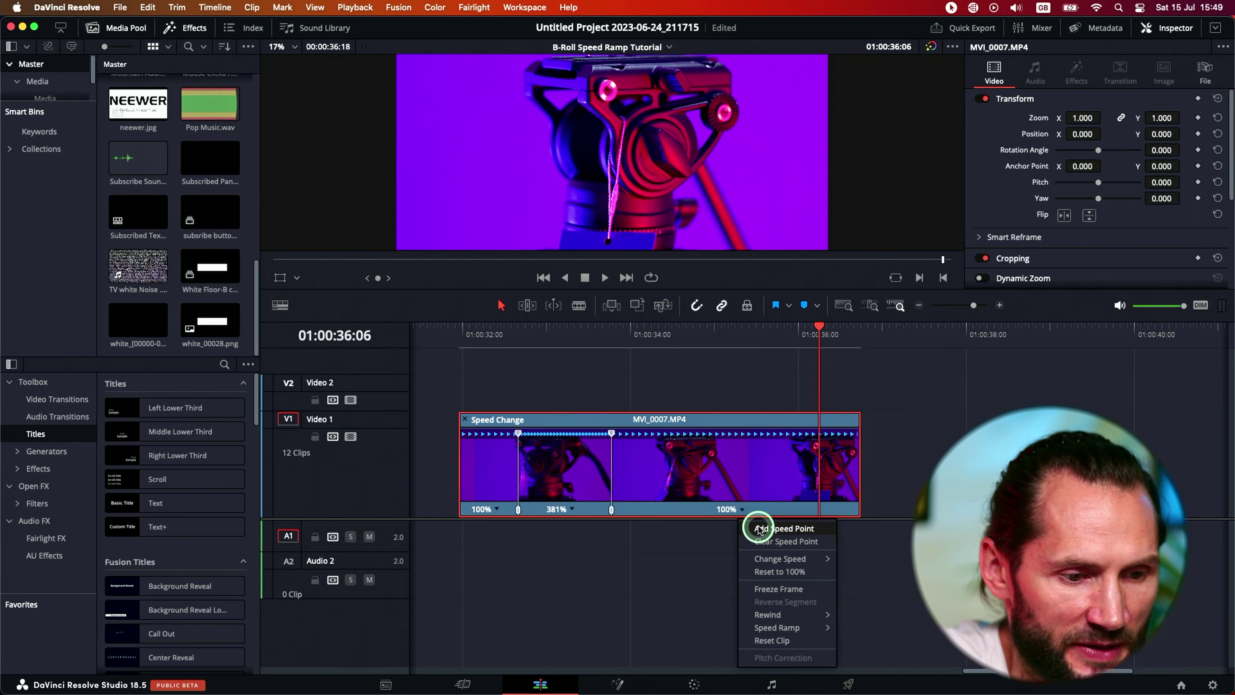
pyautogui.click(575, 489)
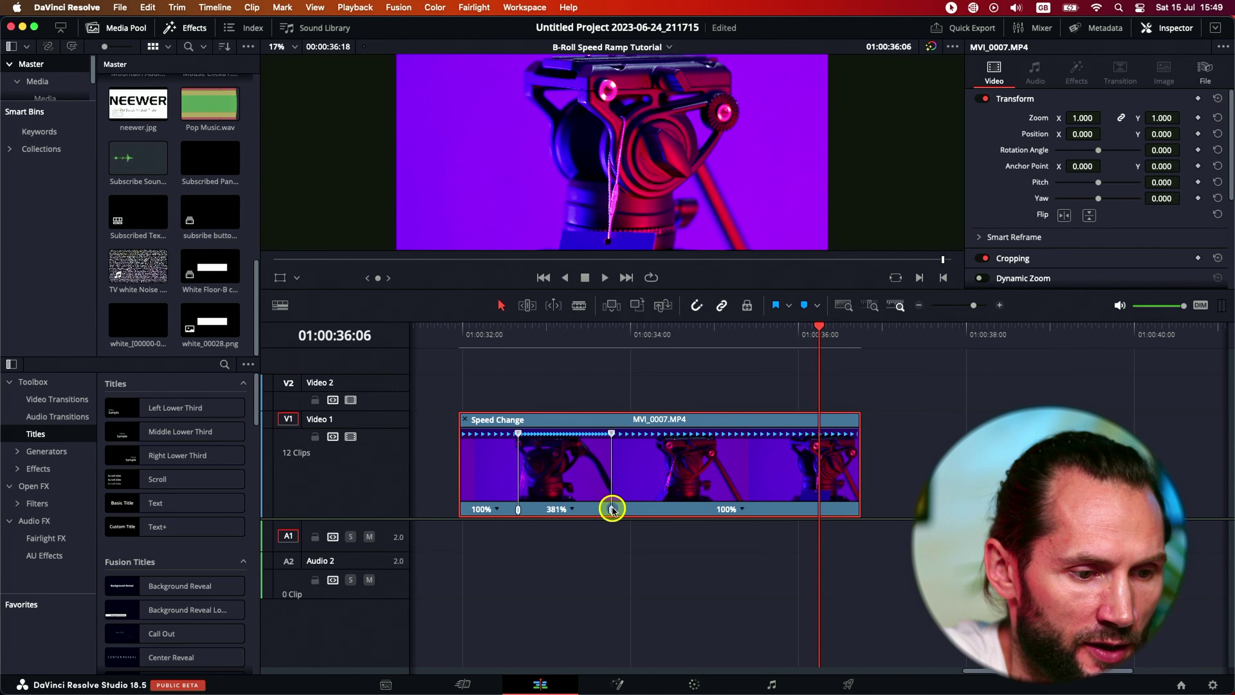
# - Nudge the fast section's start later, raising it to 396% with the first section at 102%
pyautogui.moveTo(613, 509); pyautogui.dragTo(611, 510)
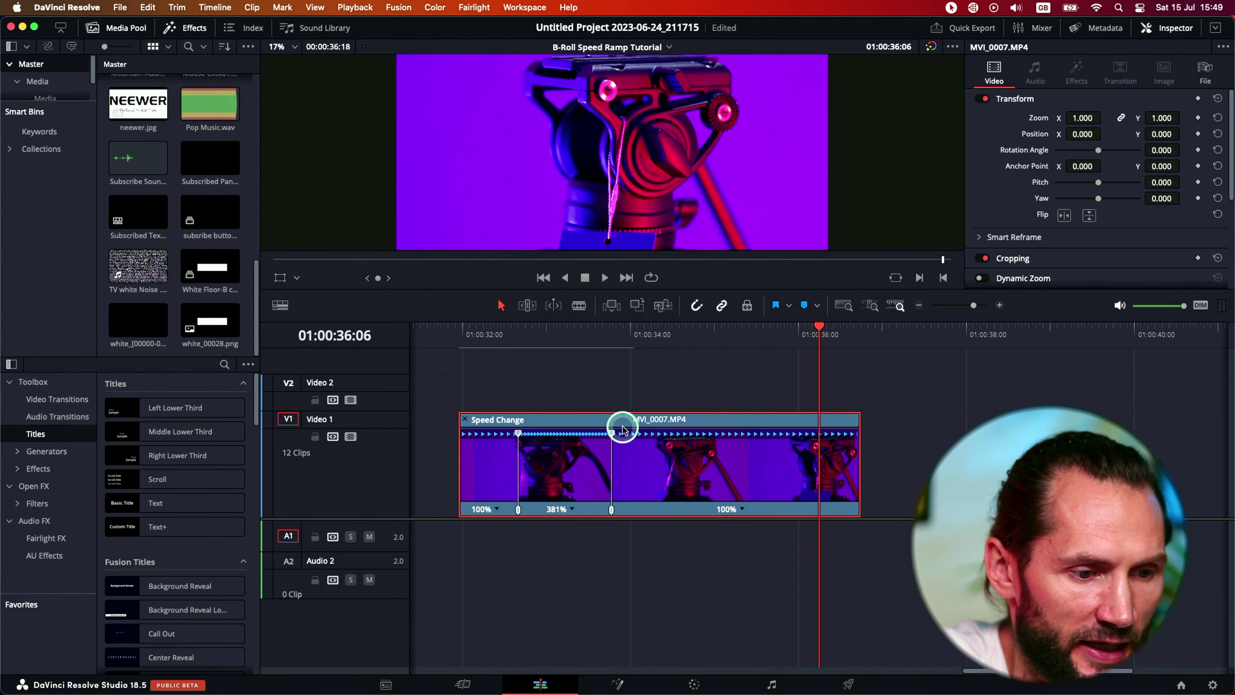
pyautogui.moveTo(611, 433); pyautogui.dragTo(608, 433)
pyautogui.moveTo(458, 422)
pyautogui.mouseDown()
pyautogui.moveTo(446, 422)
pyautogui.moveTo(459, 424)
pyautogui.mouseUp()
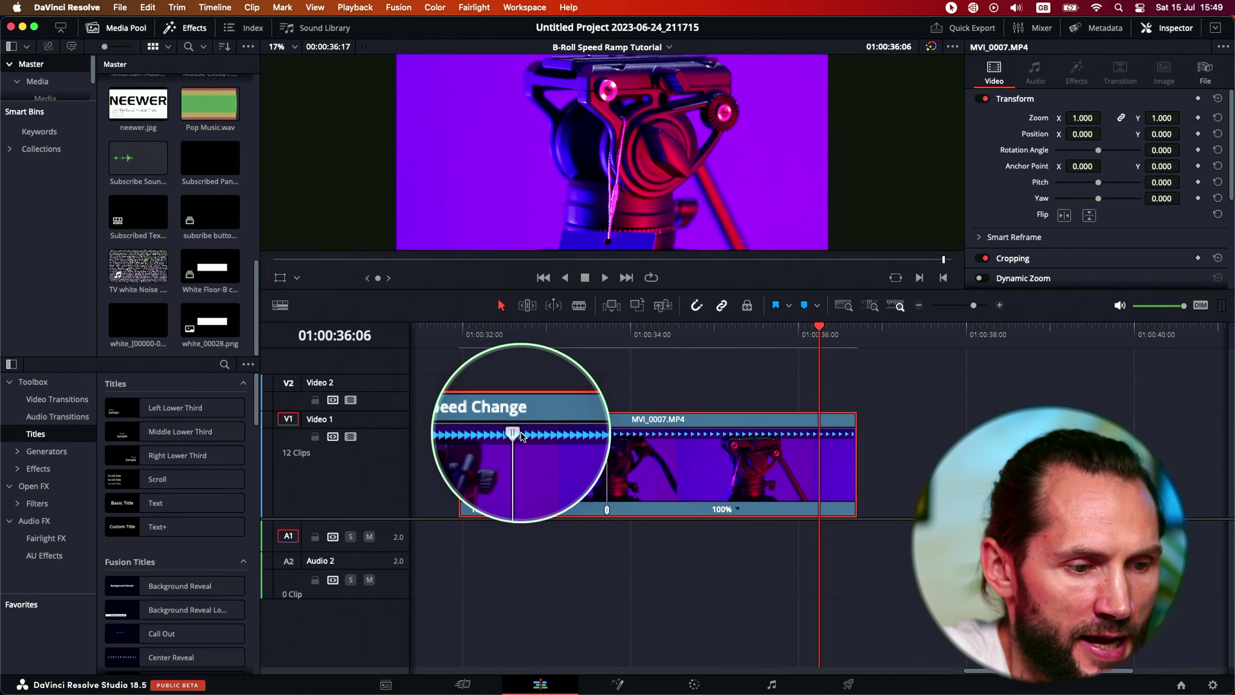
# - Reposition the speed points and shorten the final section to 116% with the right retime handle
pyautogui.moveTo(518, 436); pyautogui.dragTo(517, 437)
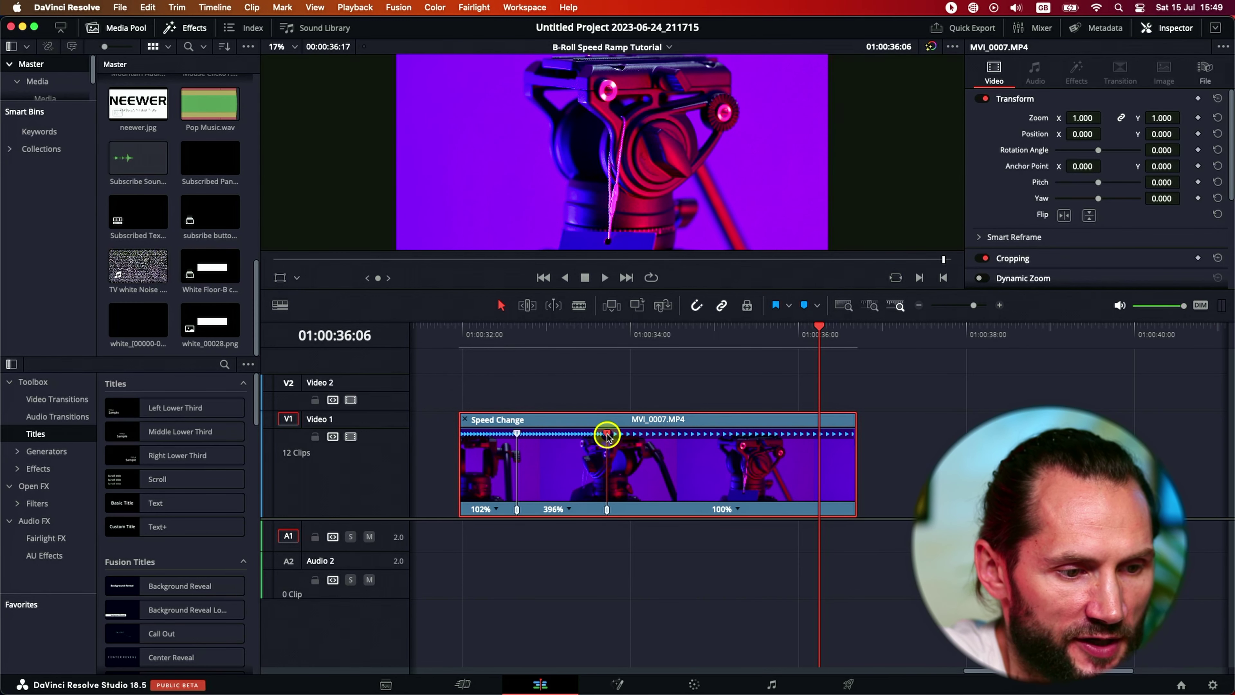
pyautogui.moveTo(607, 437); pyautogui.dragTo(611, 433)
pyautogui.press('super+z')
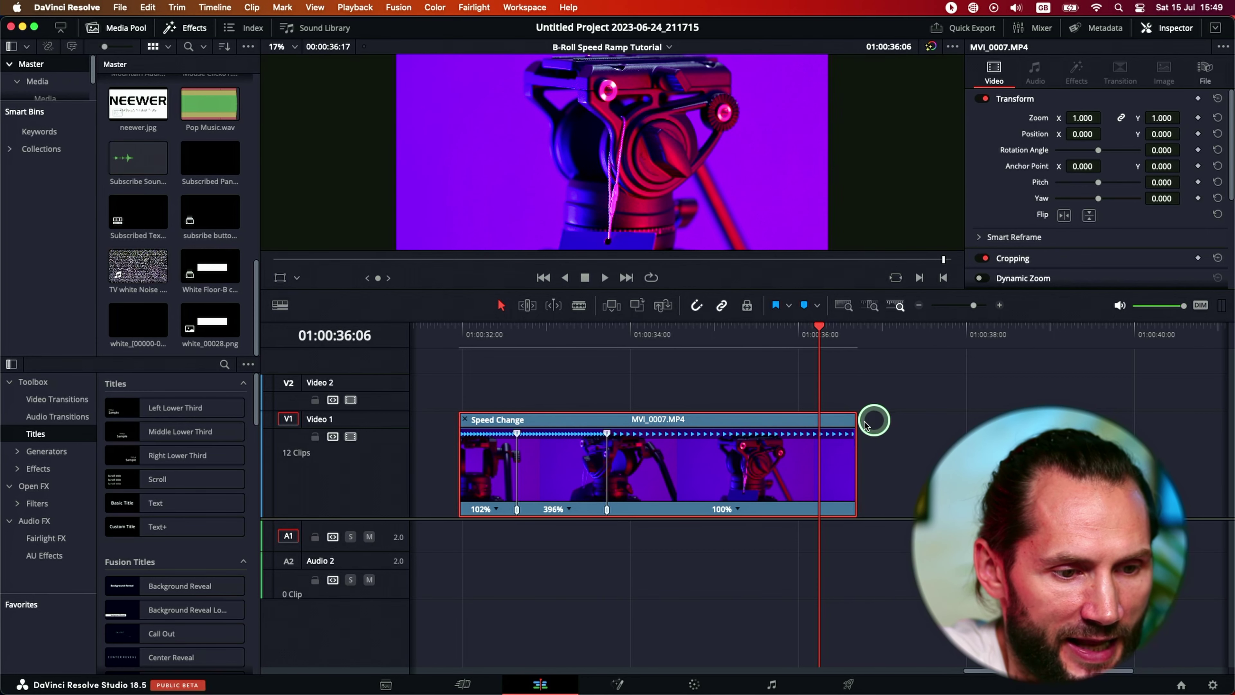
pyautogui.moveTo(852, 420); pyautogui.dragTo(818, 423)
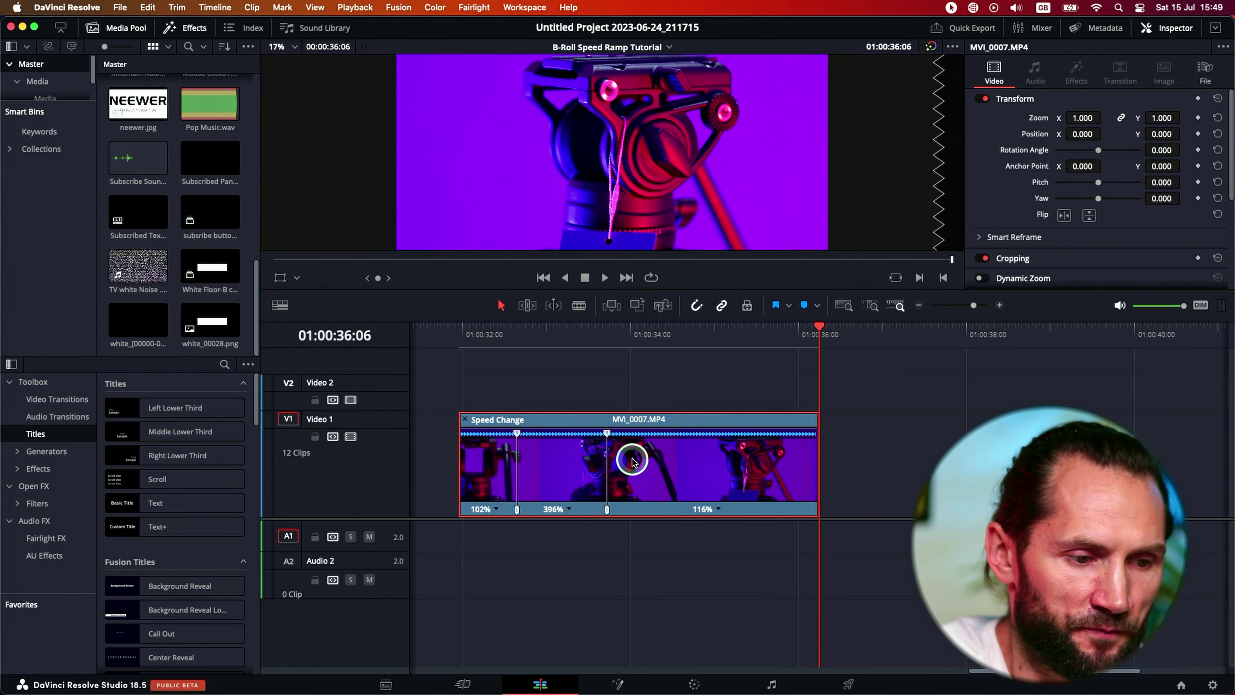
# - Apply Reset Clip to return MVI_0007 to a uniform 100% and hide the retime controls
pyautogui.click(719, 509)
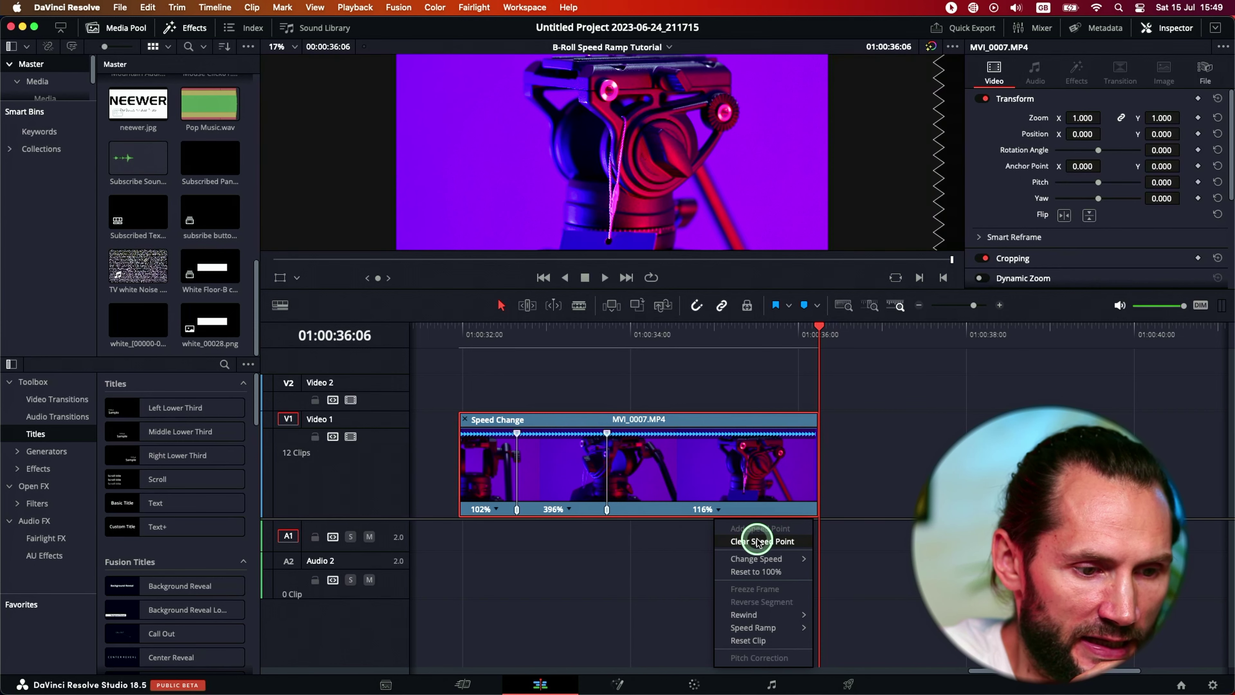
pyautogui.click(566, 509)
pyautogui.click(569, 509)
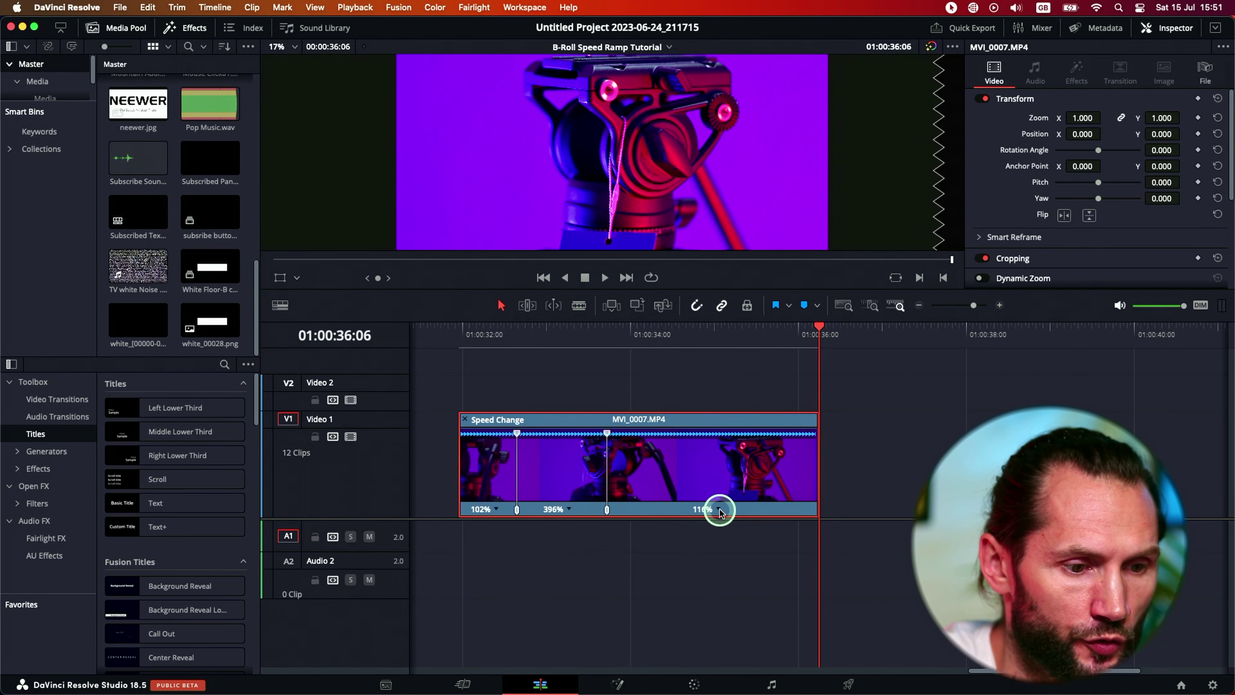
pyautogui.click(569, 511)
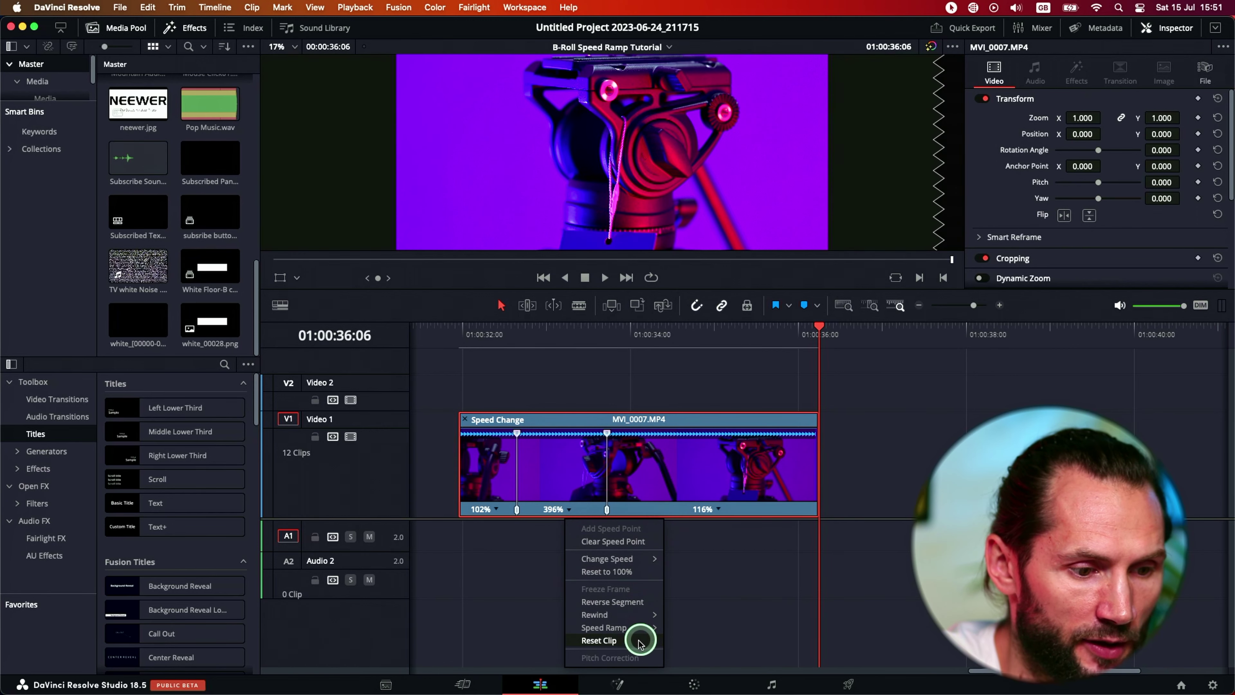
pyautogui.click(618, 642)
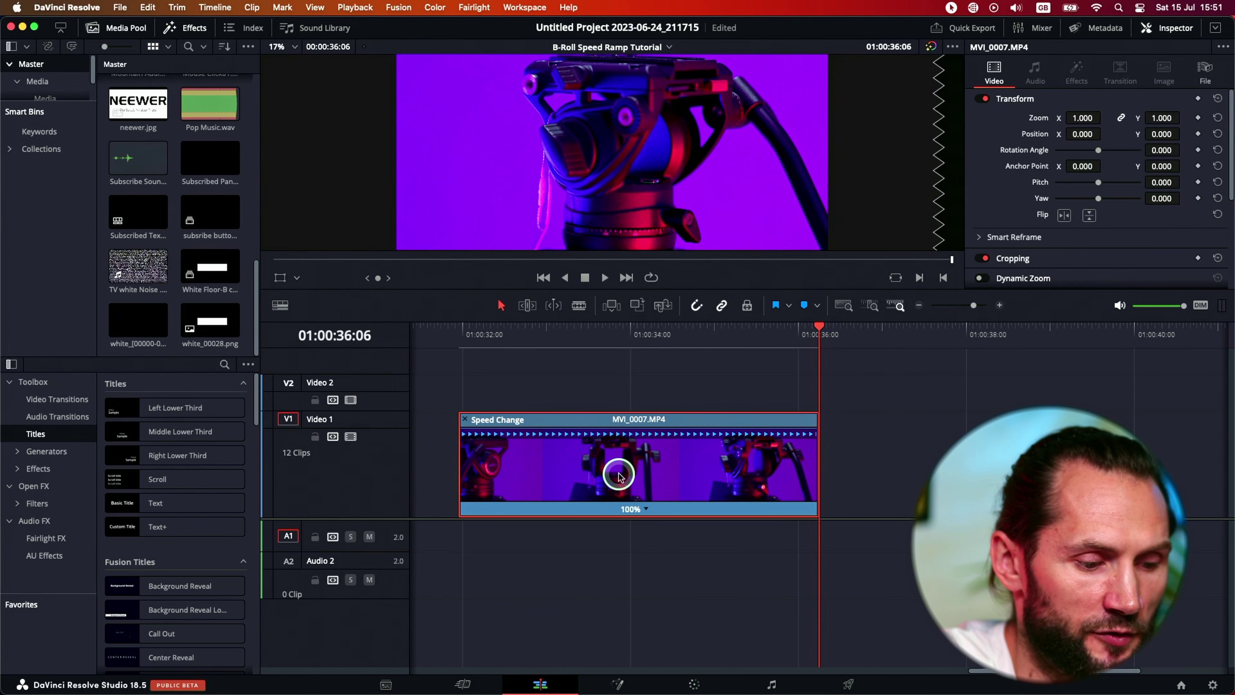
pyautogui.press('super+r')
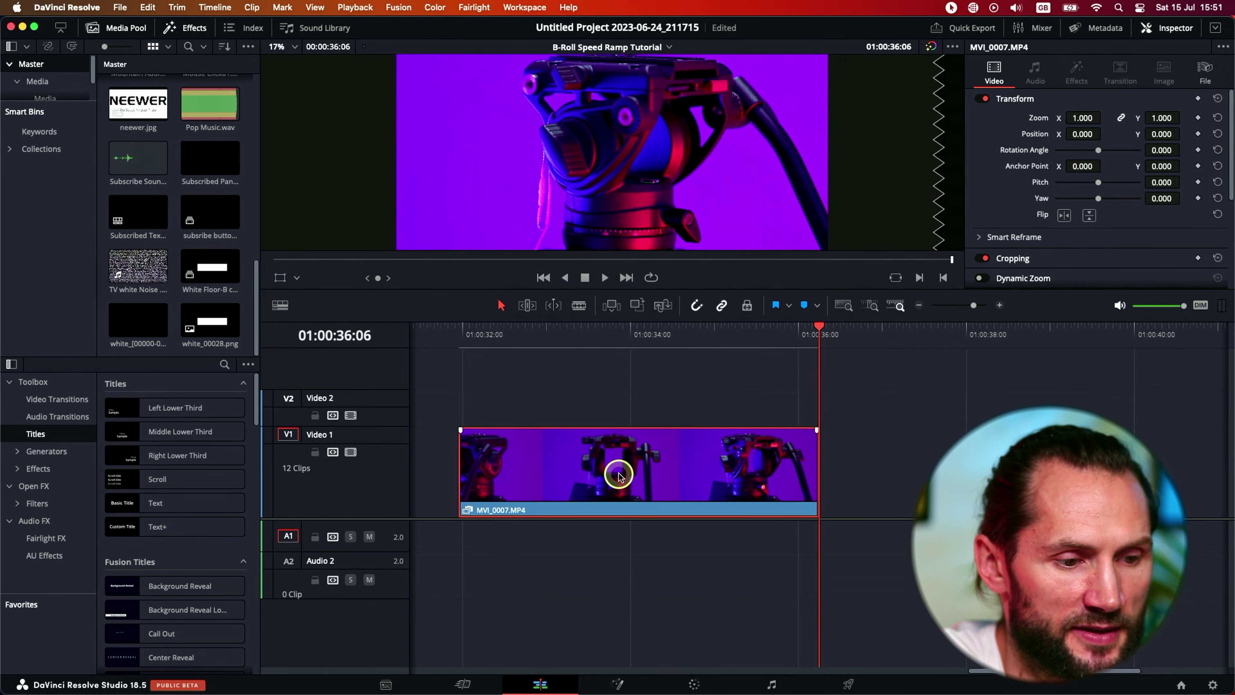